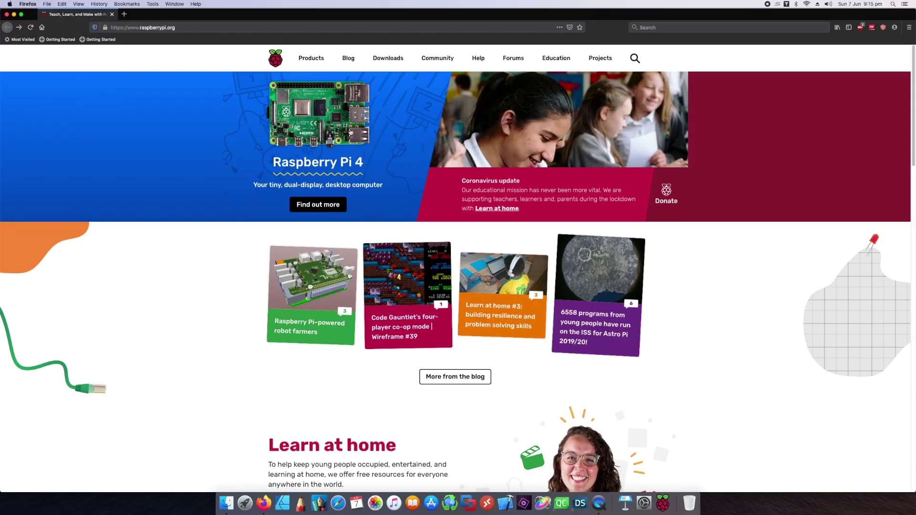
- Download Raspberry Pi Imager for macOS from the raspberrypi.org Downloads page
{"action": "left_click", "coordinate": [329, 200]}
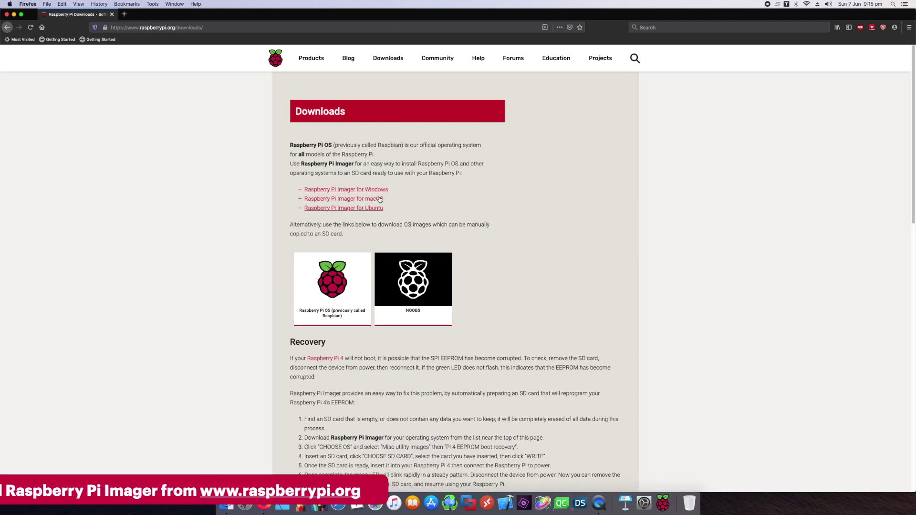
{"action": "left_click", "coordinate": [493, 303]}
- Choose Ubuntu 20.04 for Pi 3/4 as the operating system in Raspberry Pi Imager
{"action": "left_click", "coordinate": [13, 15]}
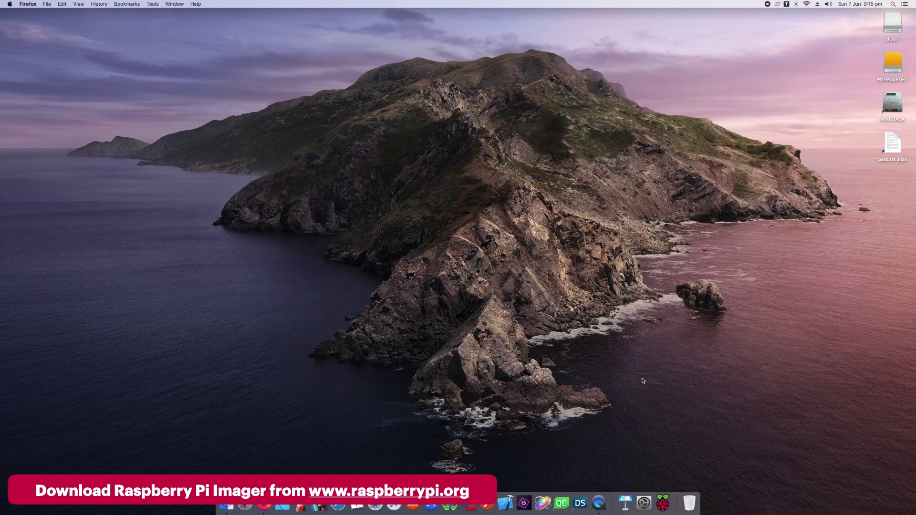
{"action": "left_click", "coordinate": [380, 350]}
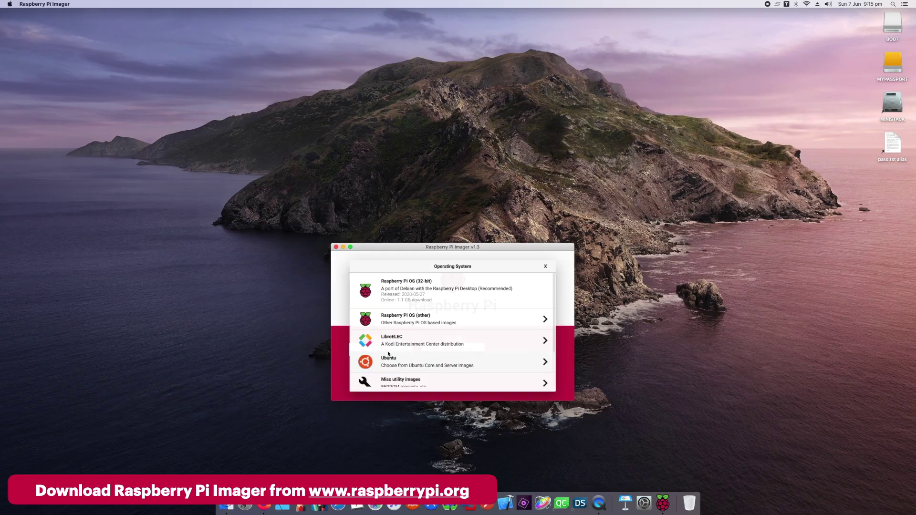
{"action": "scroll", "coordinate": [425, 350], "scroll_direction": "down", "scroll_amount": 3}
{"action": "left_click", "coordinate": [425, 319]}
{"action": "left_click", "coordinate": [424, 353]}
- Write the image to the 127.9 GB generic storage card, authorising with the admin password and volume access
{"action": "left_click", "coordinate": [483, 350]}
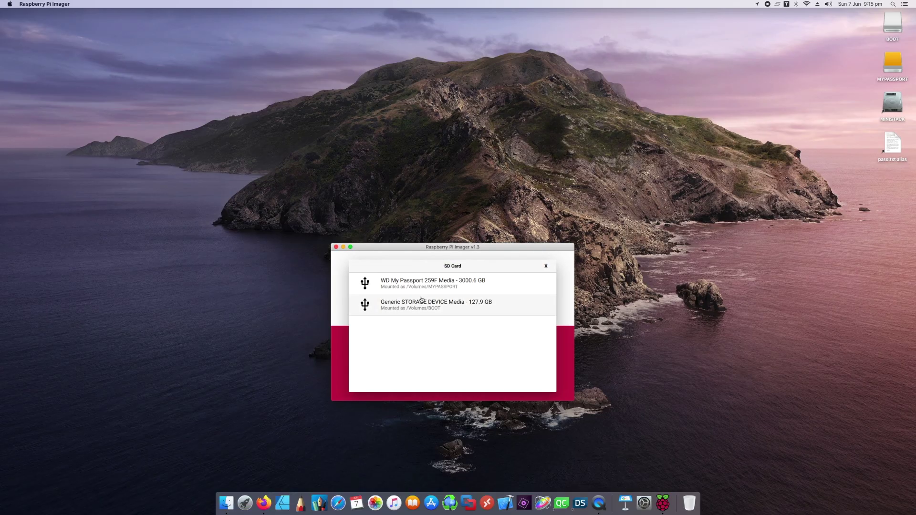
{"action": "left_click", "coordinate": [422, 300]}
{"action": "left_click", "coordinate": [535, 349]}
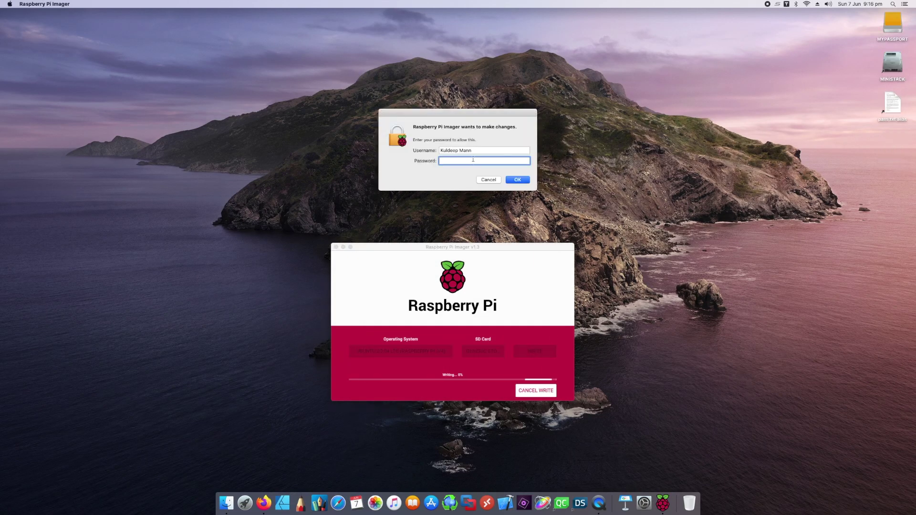
{"action": "type", "text": "•••••••••••••"}
{"action": "key", "text": "Return"}
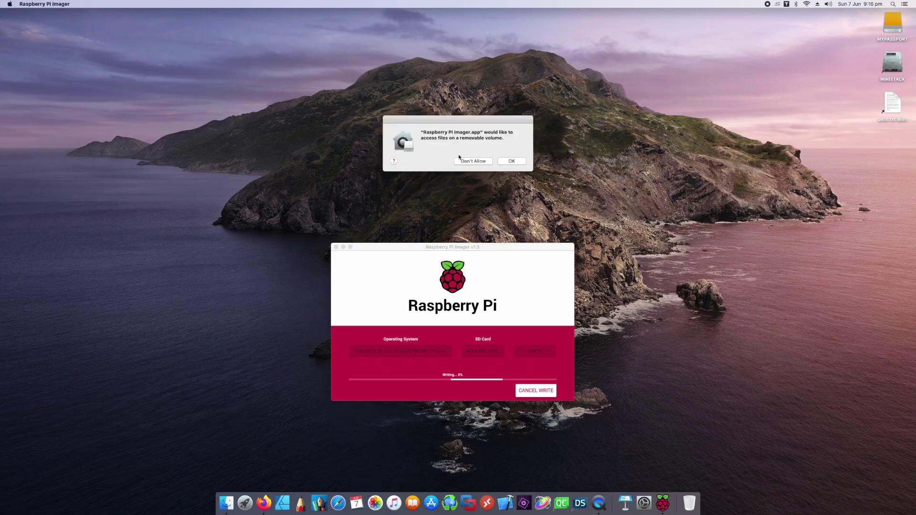
{"action": "left_click", "coordinate": [509, 160]}
{"action": "left_click_drag", "start_coordinate": [479, 247], "coordinate": [478, 171]}
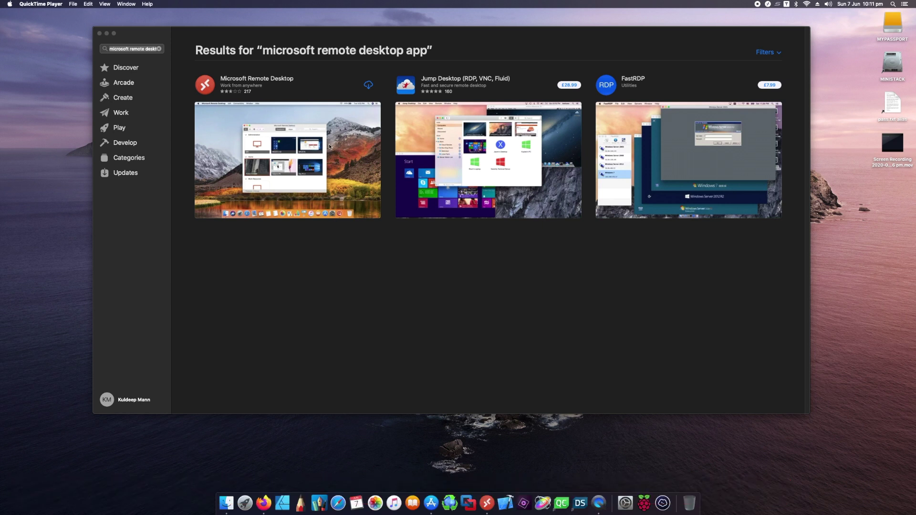
- Switch from App Store back to Firefox showing the Microsoft Remote Desktop page
{"action": "left_click", "coordinate": [329, 146]}
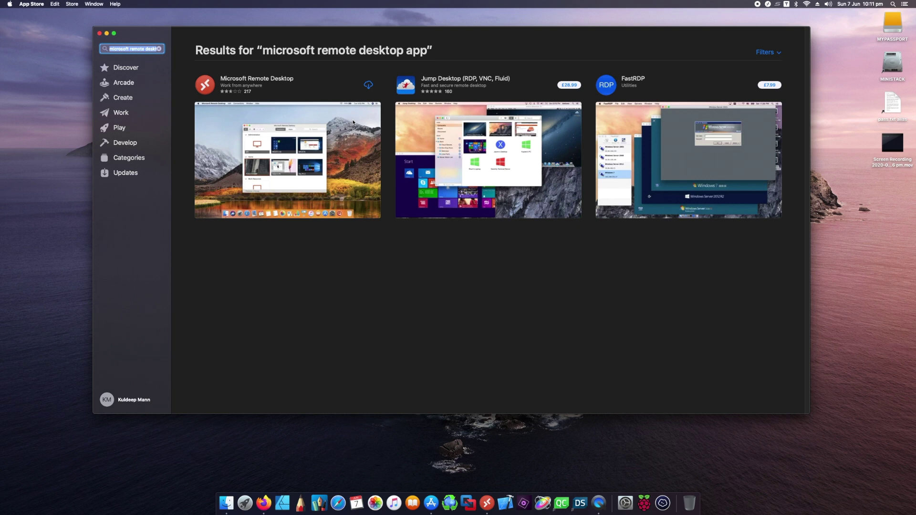
{"action": "left_click", "coordinate": [263, 503]}
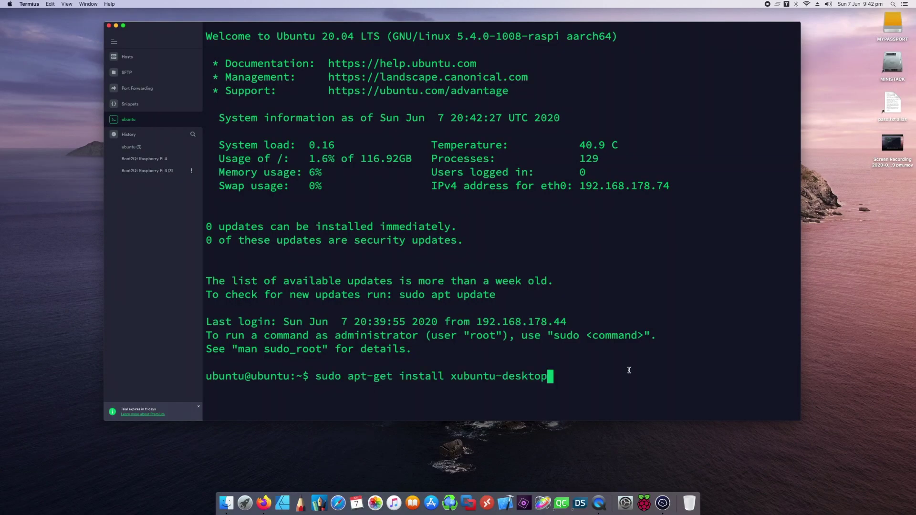
- Run 'sudo apt-get install xubuntu-desktop' on the Pi over SSH
{"action": "key", "text": "Return"}
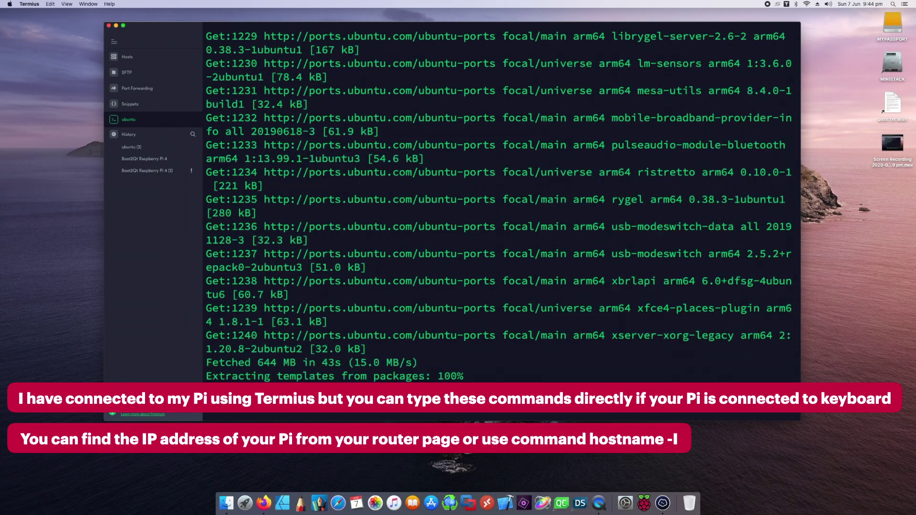
- Accept the lightdm display manager configuration so the xubuntu-desktop install completes
{"action": "key", "text": "Return"}
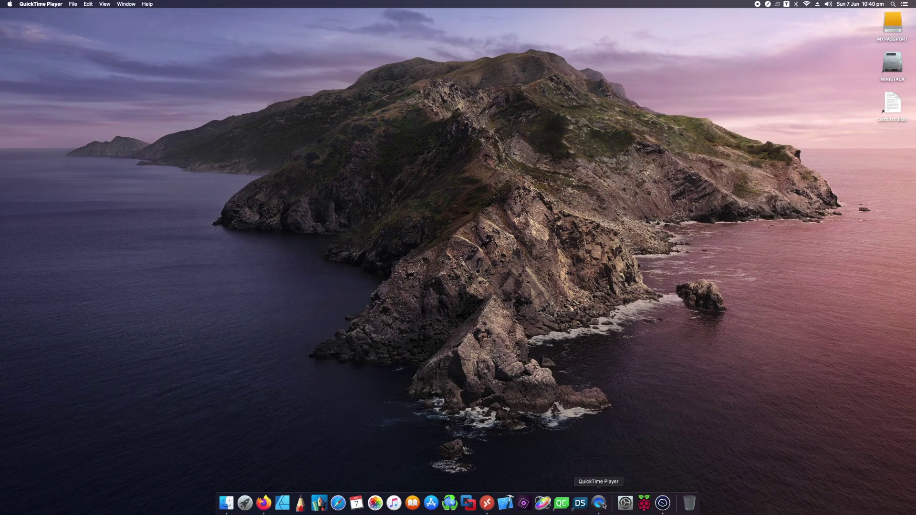
- Add a new PC at 192.168.178.74 in Microsoft Remote Desktop
{"action": "left_click", "coordinate": [468, 502]}
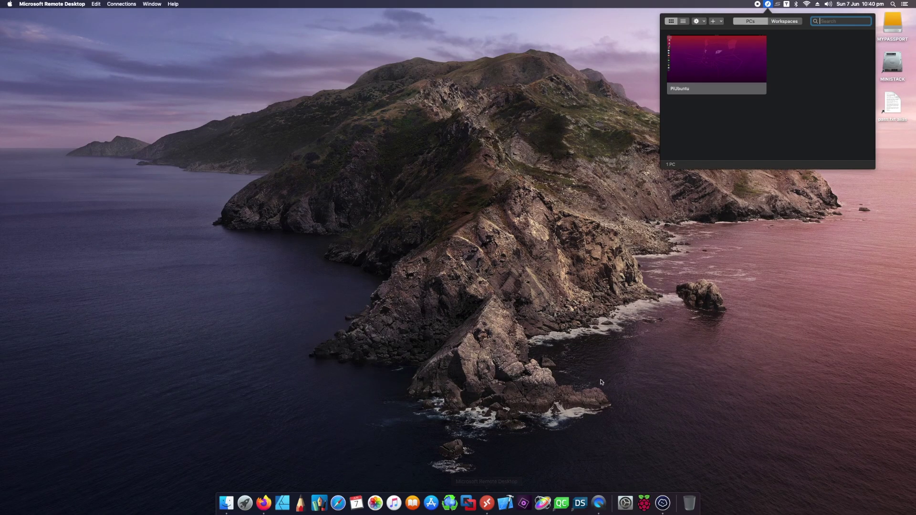
{"action": "left_click", "coordinate": [714, 22]}
{"action": "left_click", "coordinate": [724, 29]}
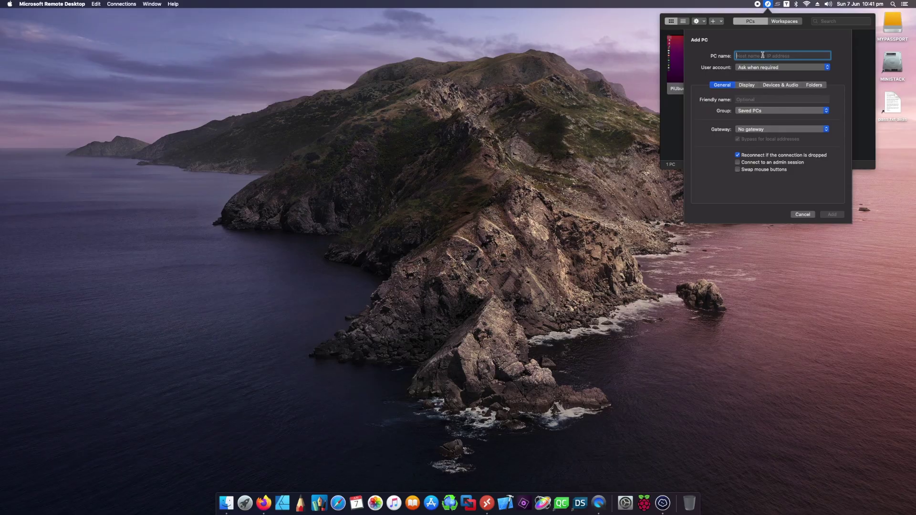
{"action": "type", "text": "192.168.178.74"}
{"action": "left_click", "coordinate": [824, 213]}
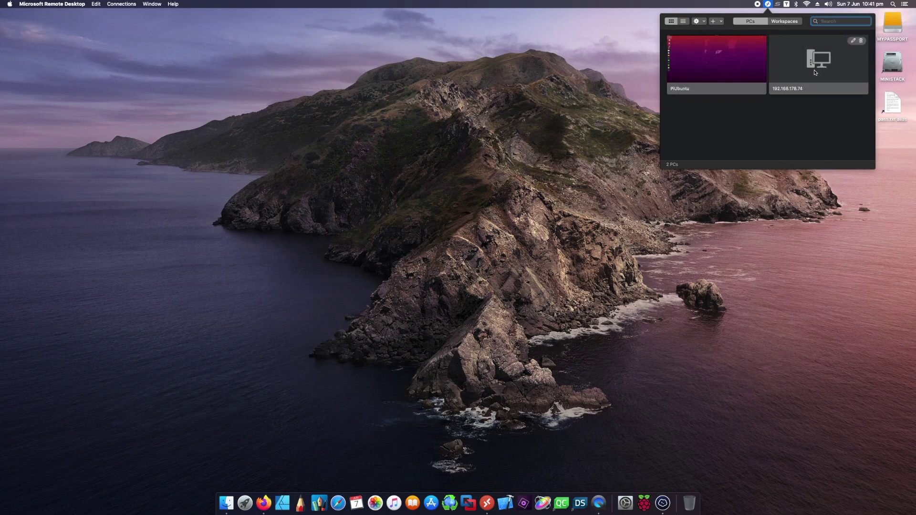
- Connect to the 192.168.178.74 PC, signing in with the Pi's username and password
{"action": "left_click", "coordinate": [801, 73]}
{"action": "double_click", "coordinate": [813, 74]}
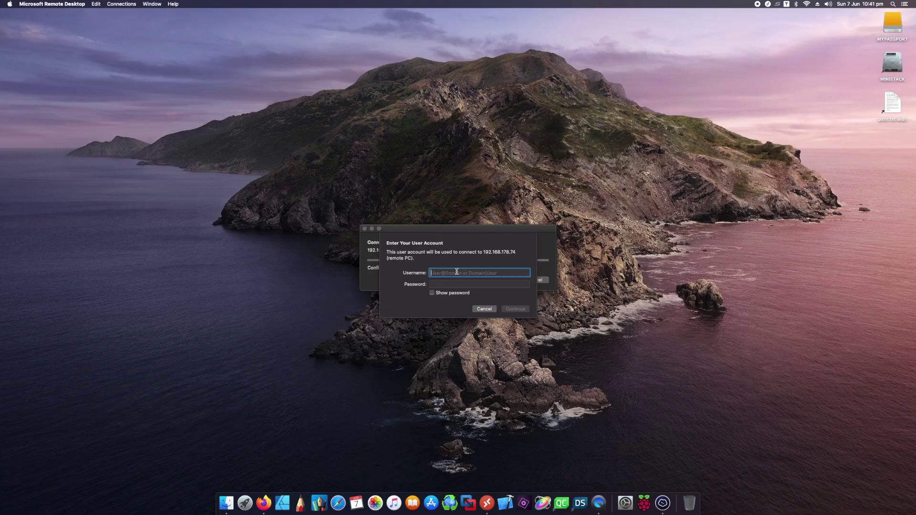
{"action": "type", "text": "ubuntu"}
{"action": "key", "text": "Tab"}
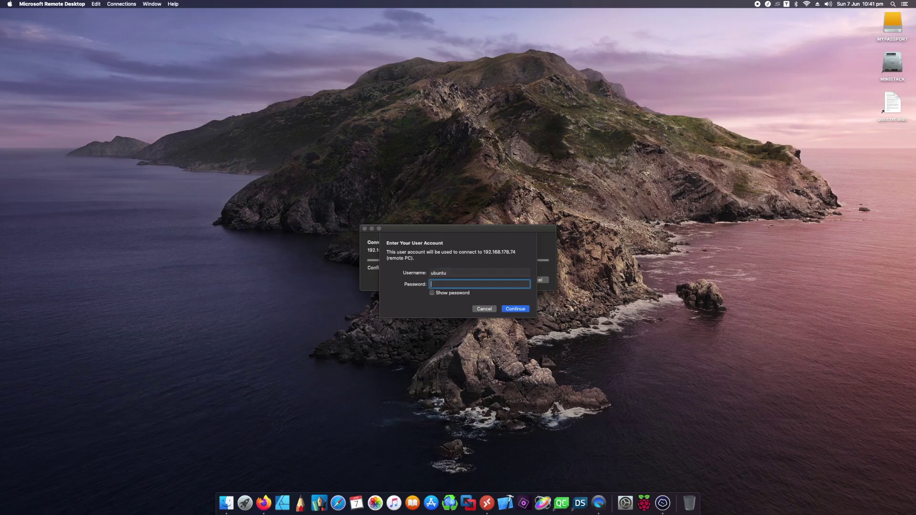
{"action": "type", "text": "*******"}
{"action": "left_click", "coordinate": [515, 309]}
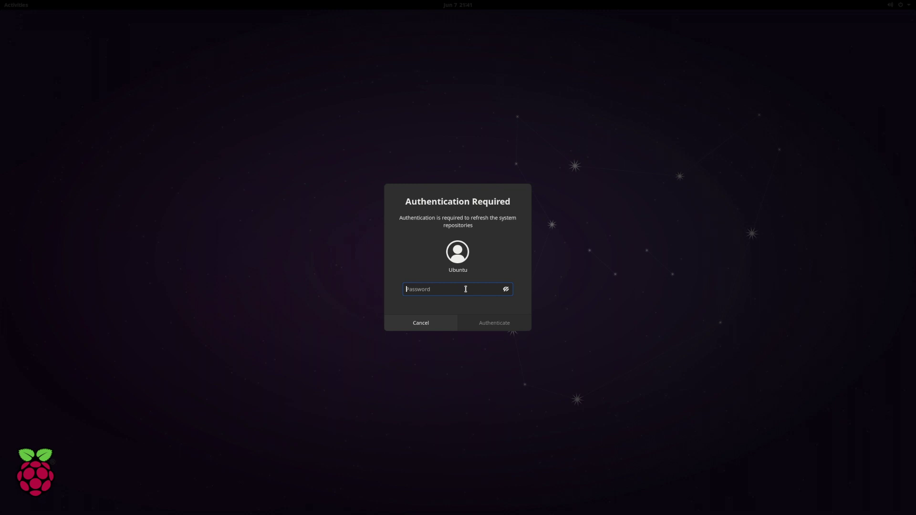
- Authenticate the repository refresh, then page through the installed apps in Show Applications
{"action": "type", "text": "********"}
{"action": "key", "text": "Return"}
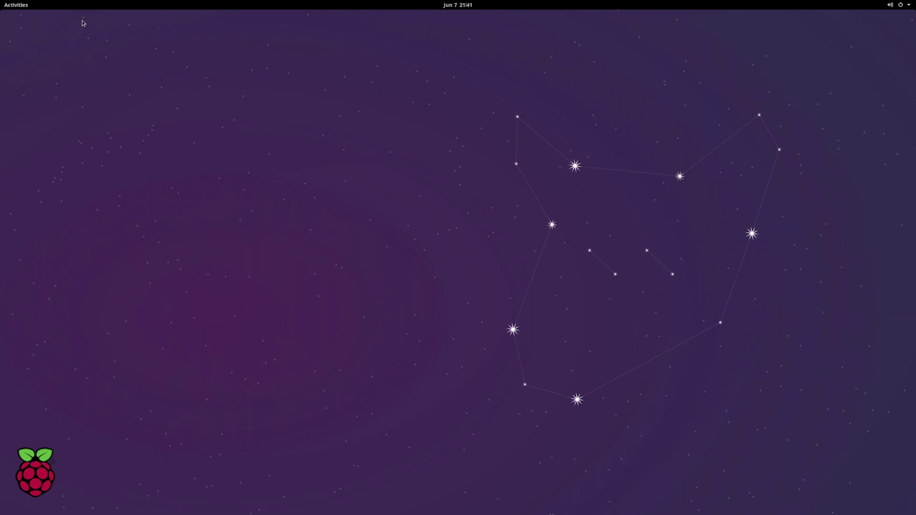
{"action": "left_click", "coordinate": [19, 8]}
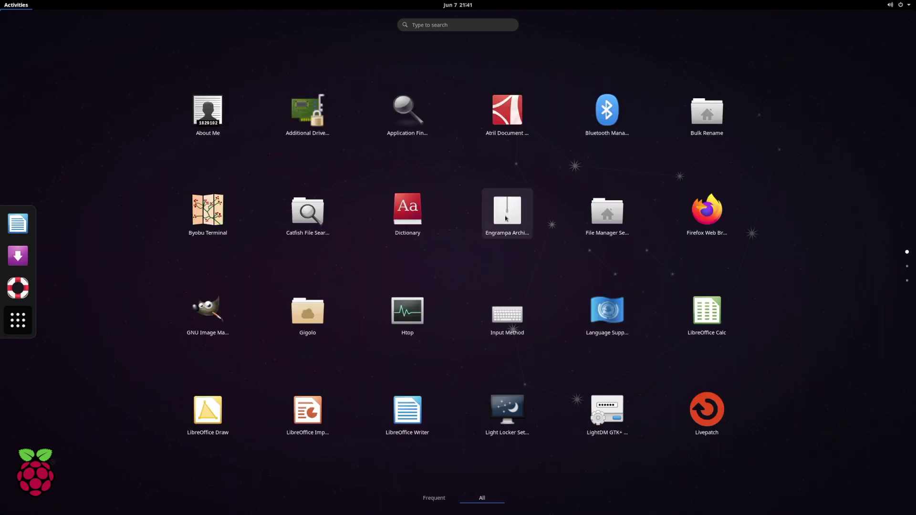
{"action": "scroll", "coordinate": [472, 206], "scroll_direction": "down", "scroll_amount": 1}
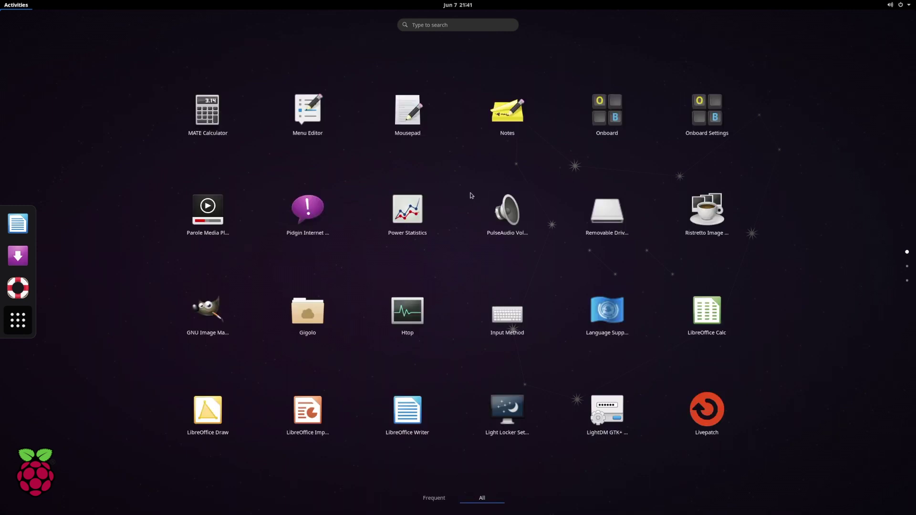
{"action": "scroll", "coordinate": [471, 195], "scroll_direction": "down", "scroll_amount": 1}
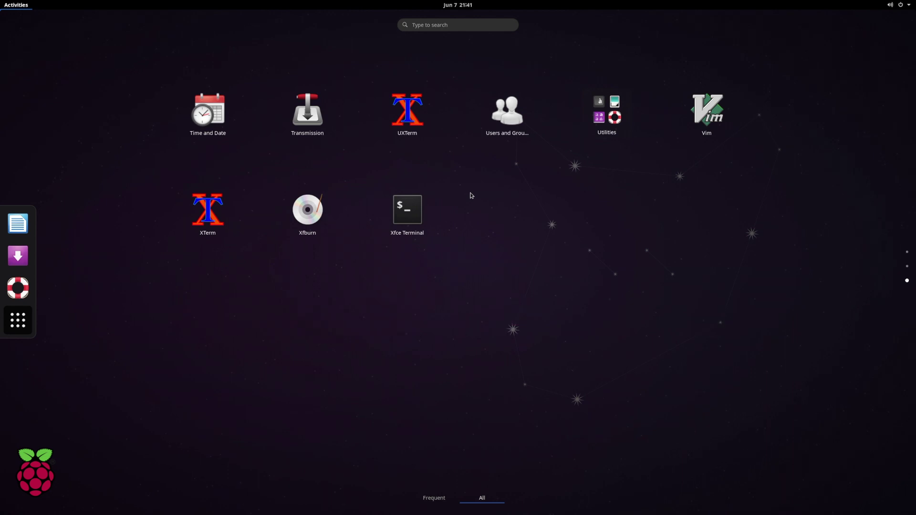
{"action": "scroll", "coordinate": [471, 196], "scroll_direction": "up", "scroll_amount": 1}
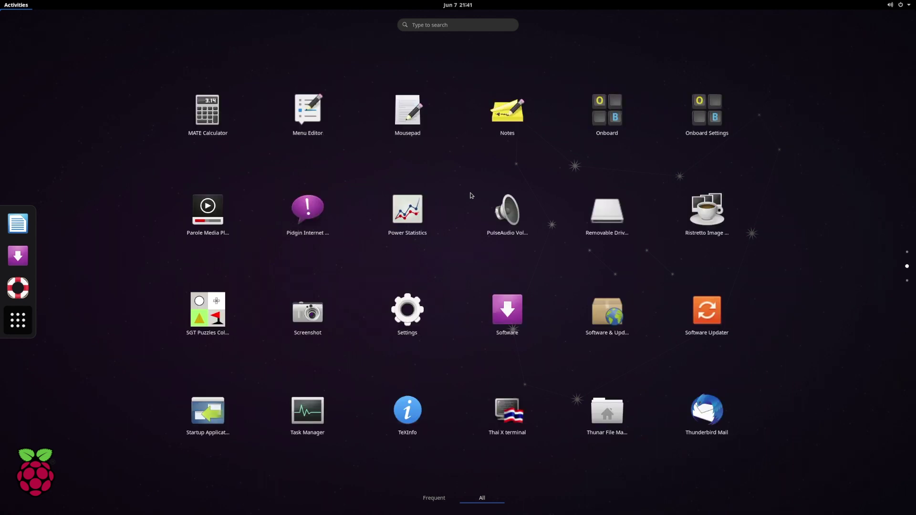
{"action": "scroll", "coordinate": [471, 196], "scroll_direction": "up", "scroll_amount": 1}
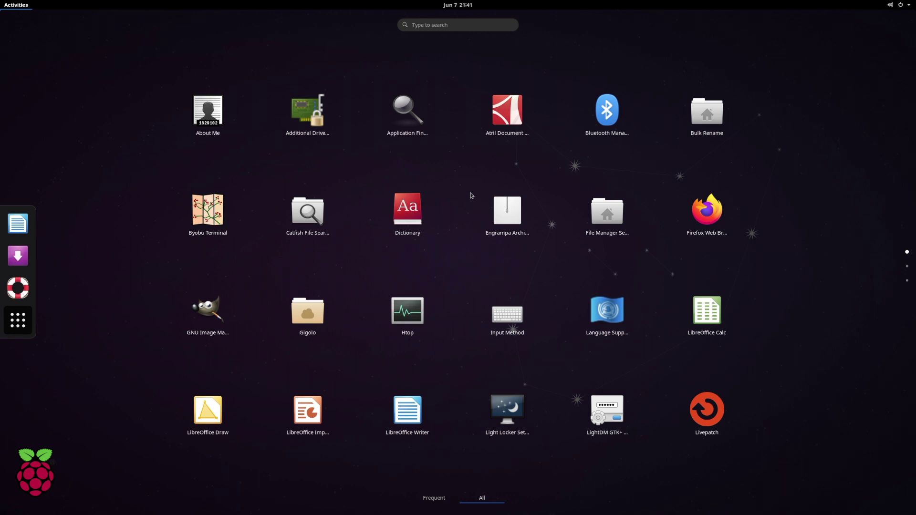
{"action": "scroll", "coordinate": [471, 195], "scroll_direction": "down", "scroll_amount": 1}
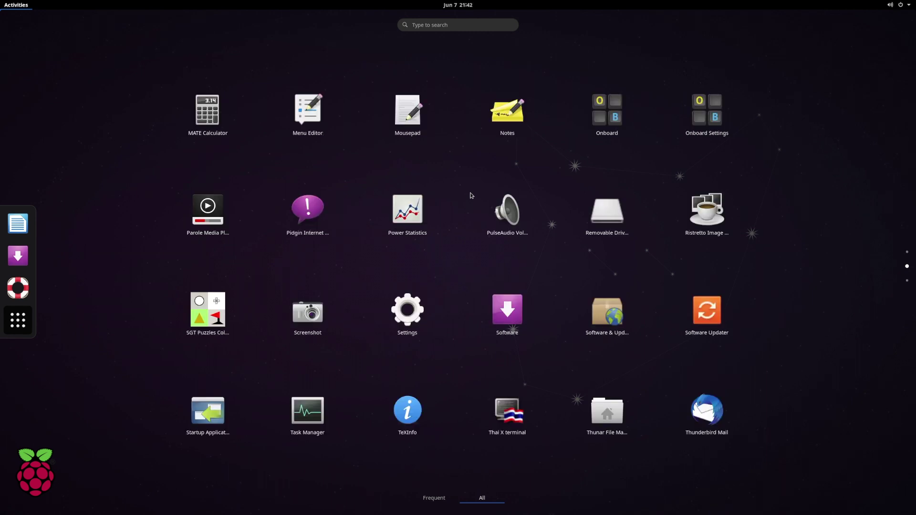
{"action": "scroll", "coordinate": [471, 196], "scroll_direction": "down", "scroll_amount": 1}
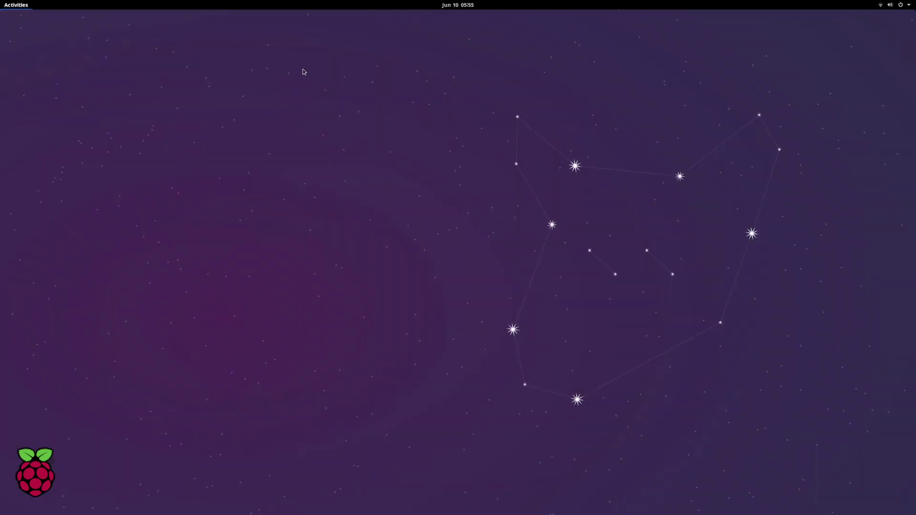
{"action": "key", "text": "super"}
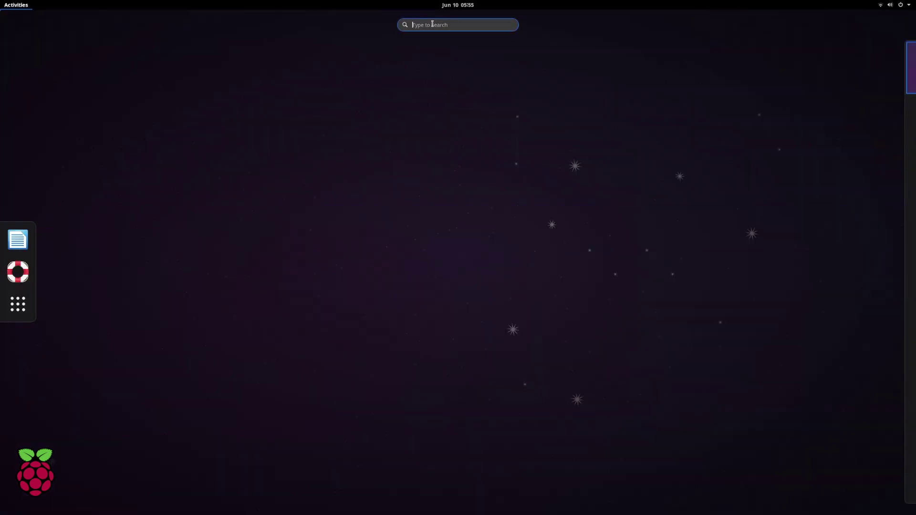
{"action": "type", "text": "s"}
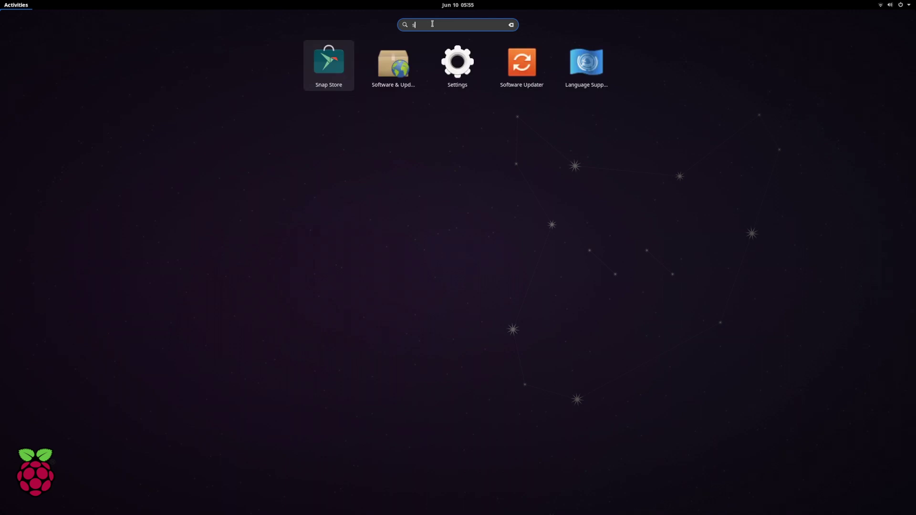
{"action": "type", "text": "oftware"}
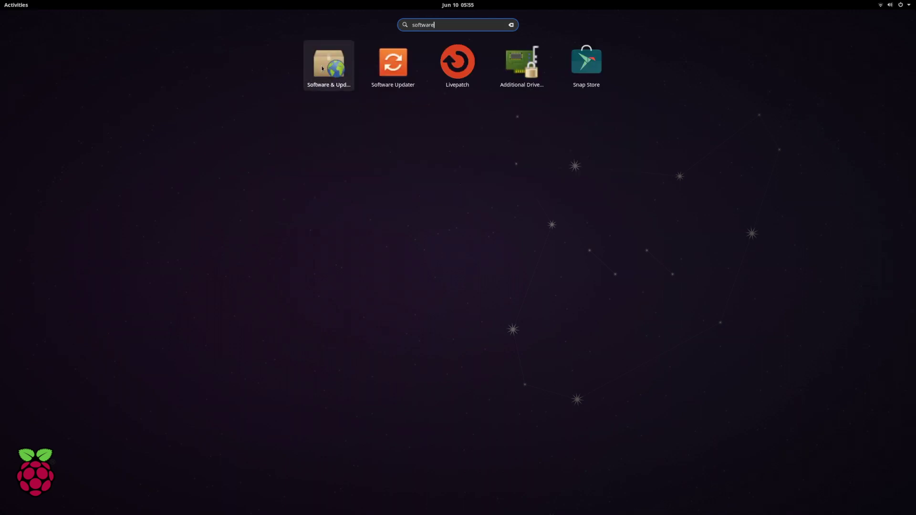
{"action": "left_click", "coordinate": [322, 68]}
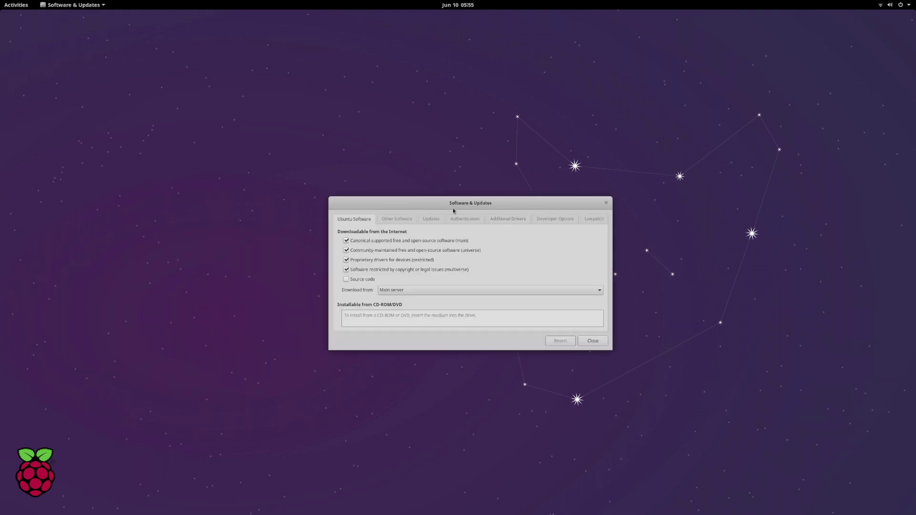
{"action": "left_click", "coordinate": [407, 220]}
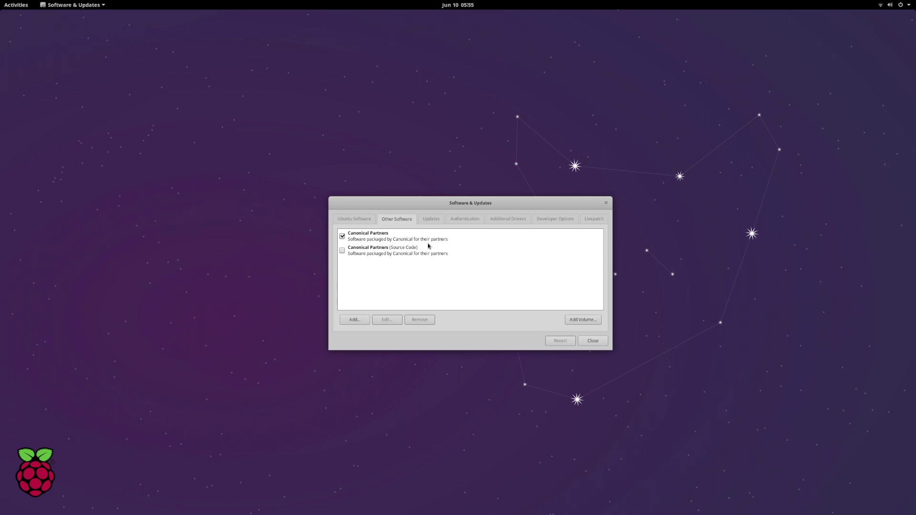
{"action": "left_click", "coordinate": [591, 343]}
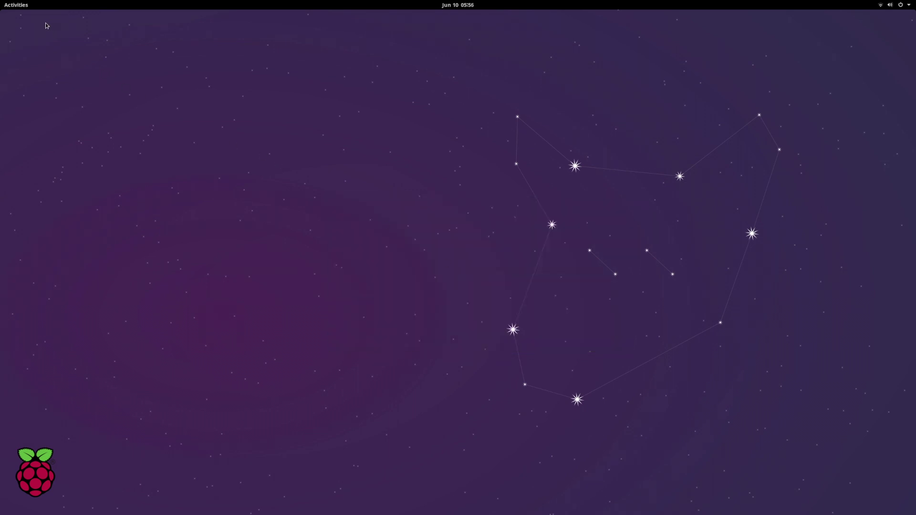
- Search the activities overview for 'snap store' and launch Snap Store
{"action": "key", "text": "super"}
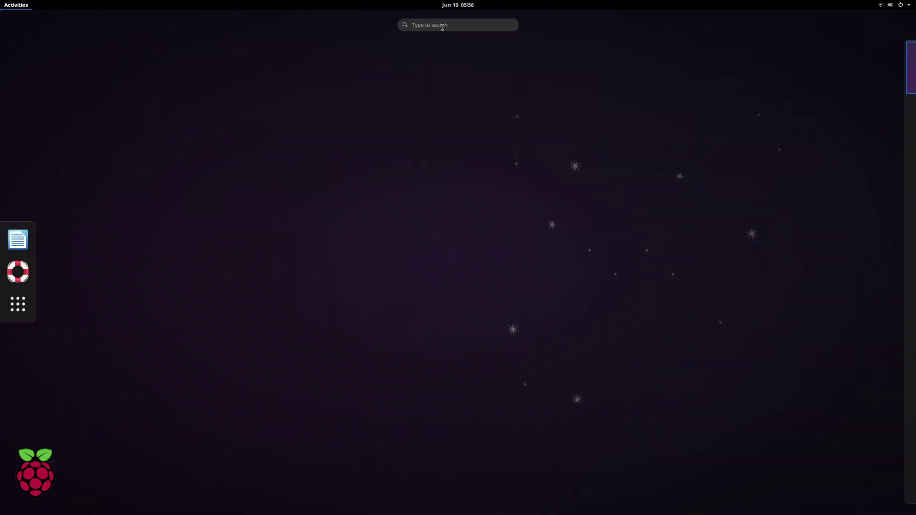
{"action": "left_click", "coordinate": [445, 25]}
{"action": "type", "text": "snap store"}
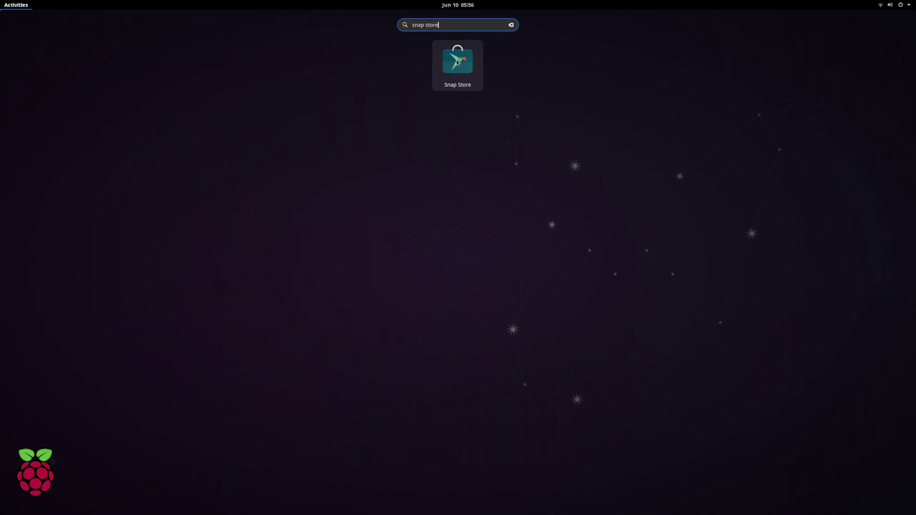
{"action": "left_click", "coordinate": [457, 60]}
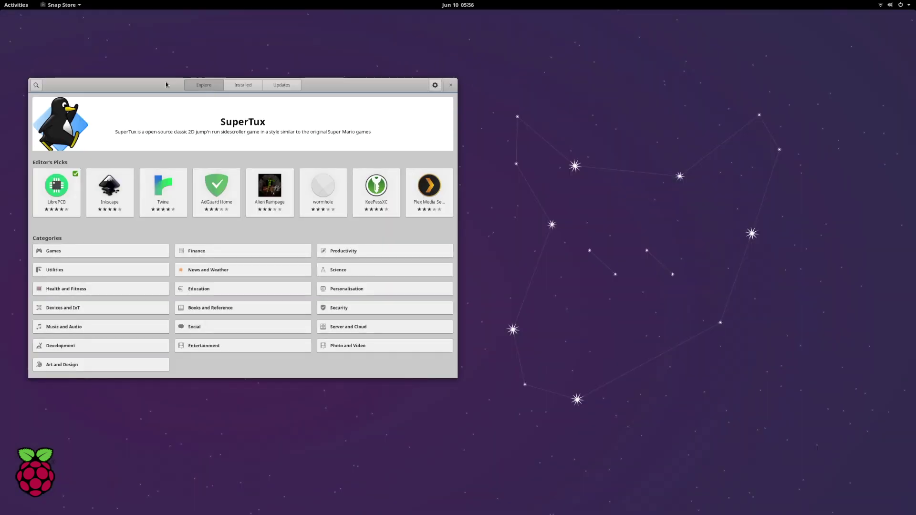
- Search 'ubuntustudio' and install Ubuntu Studio Installer, authorising with the password, then return to results
{"action": "left_click", "coordinate": [148, 89]}
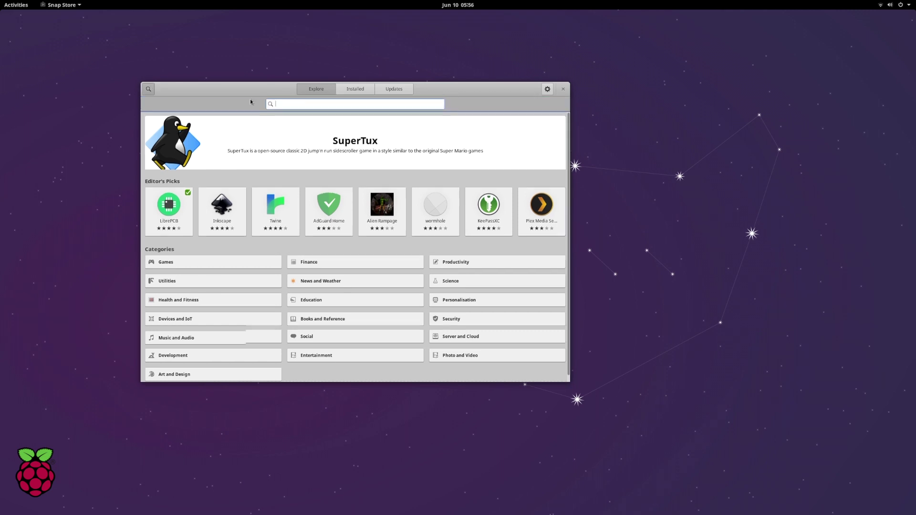
{"action": "type", "text": "ubunt"}
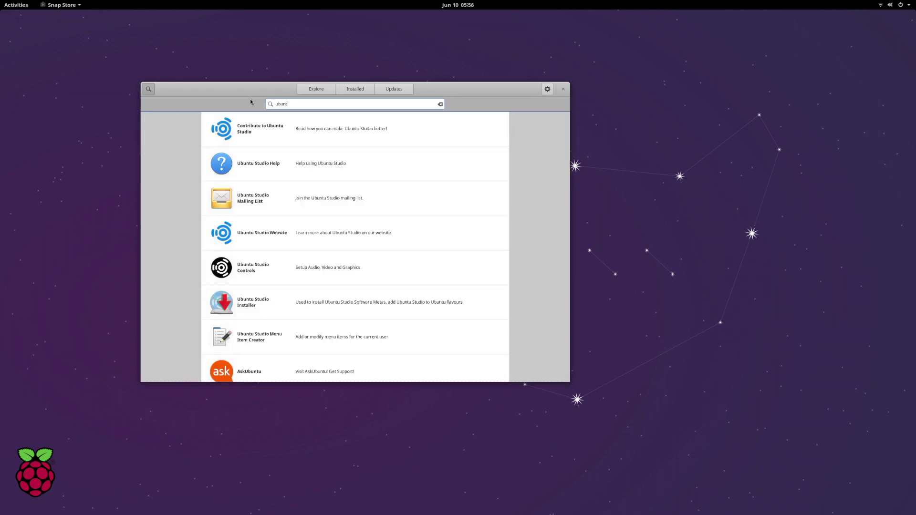
{"action": "type", "text": "ustudio"}
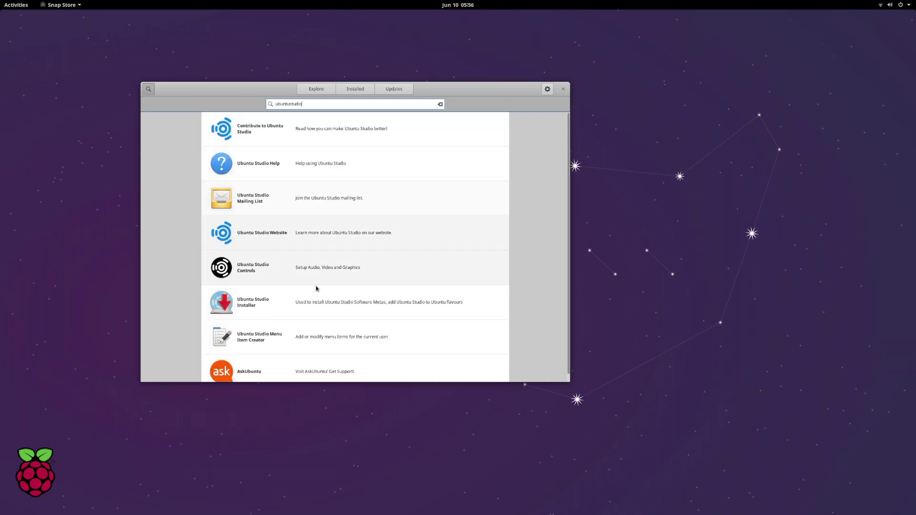
{"action": "left_click", "coordinate": [302, 306]}
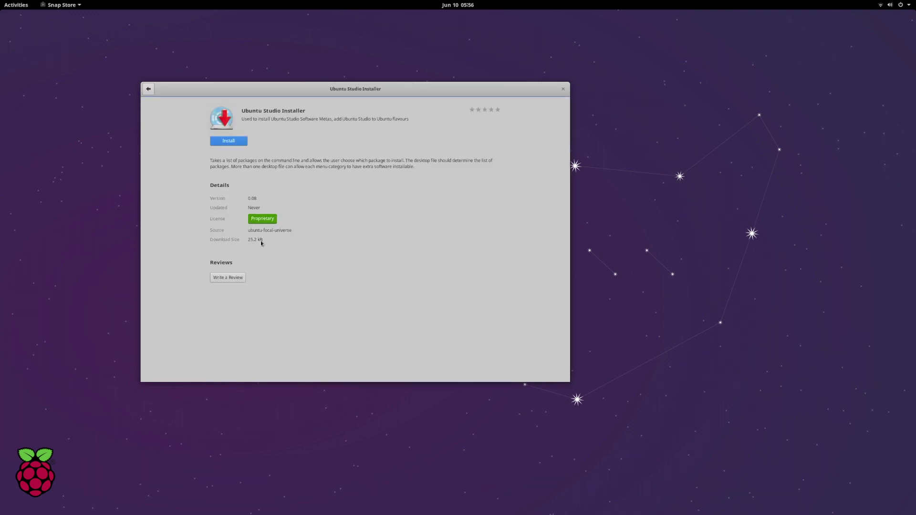
{"action": "left_click", "coordinate": [230, 143]}
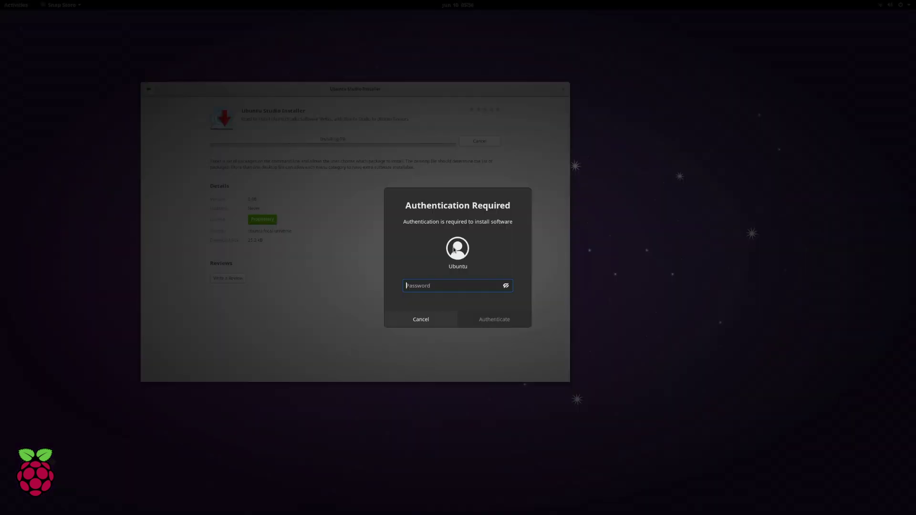
{"action": "type", "text": "*******"}
{"action": "key", "text": "Return"}
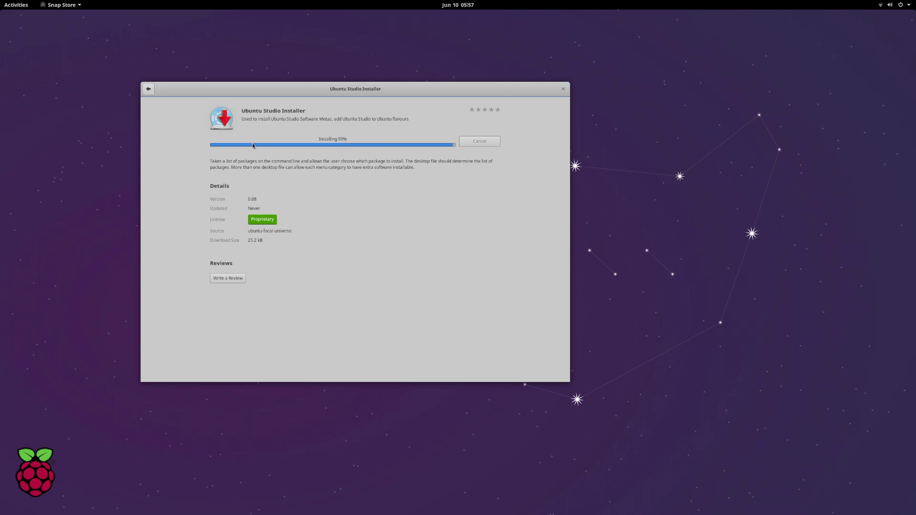
{"action": "left_click", "coordinate": [149, 89]}
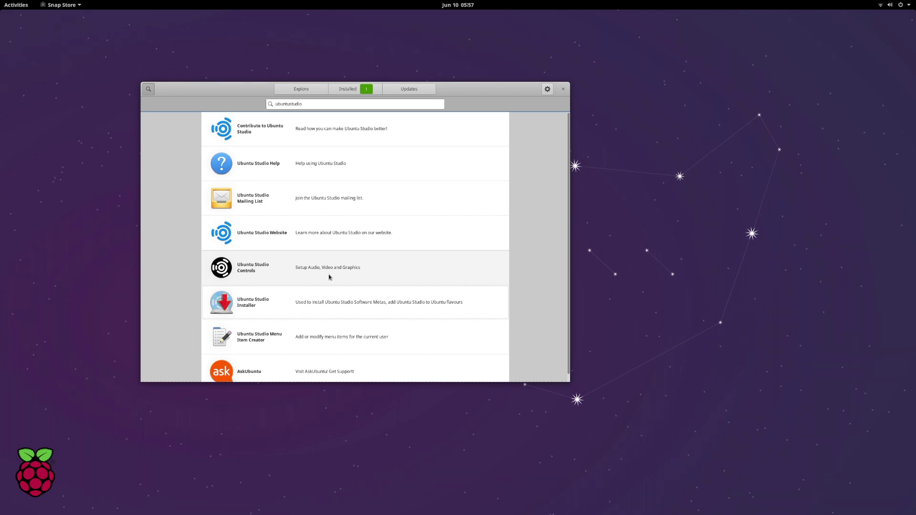
- Install Ubuntu Studio Controls from the results, authorising with the password, then go back
{"action": "left_click", "coordinate": [353, 268]}
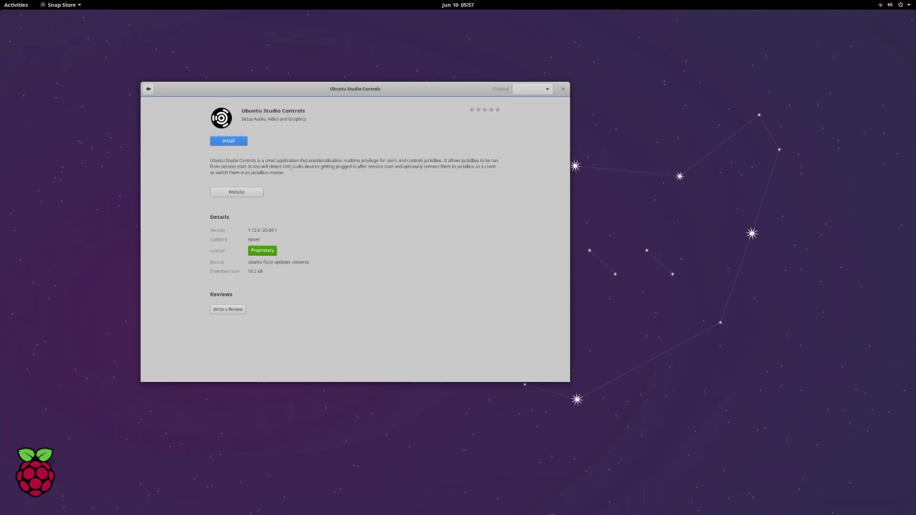
{"action": "left_click", "coordinate": [229, 141]}
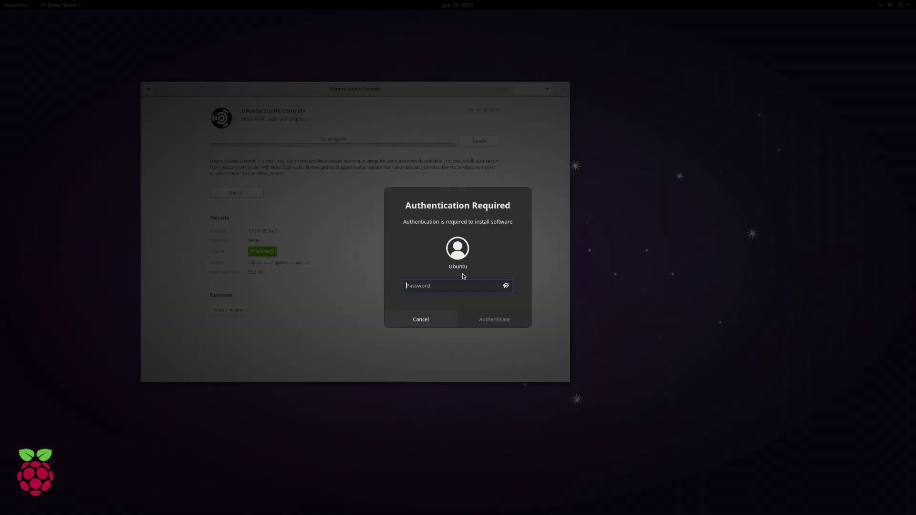
{"action": "type", "text": "*******"}
{"action": "key", "text": "Return"}
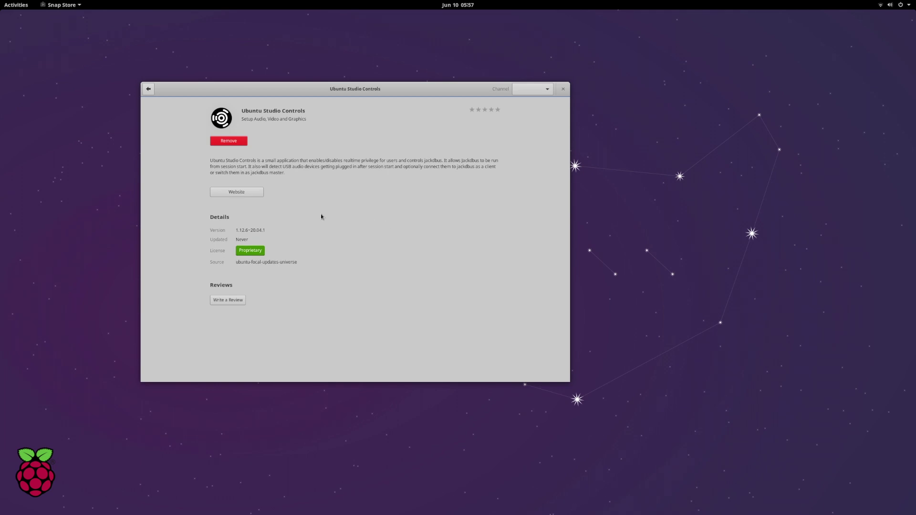
{"action": "left_click", "coordinate": [148, 89]}
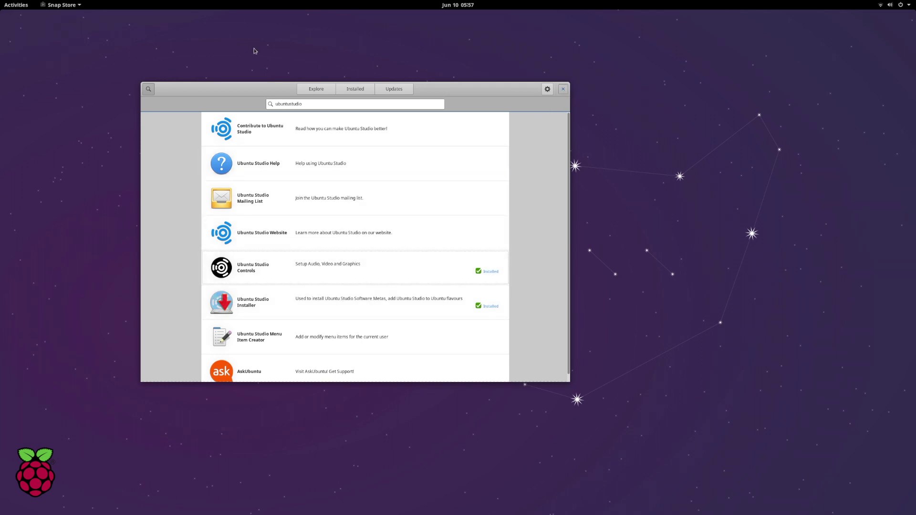
- Close the Snap Store and launch Ubuntu Studio Installer from an Activities search for 'ubuntu'
{"action": "left_click", "coordinate": [19, 6]}
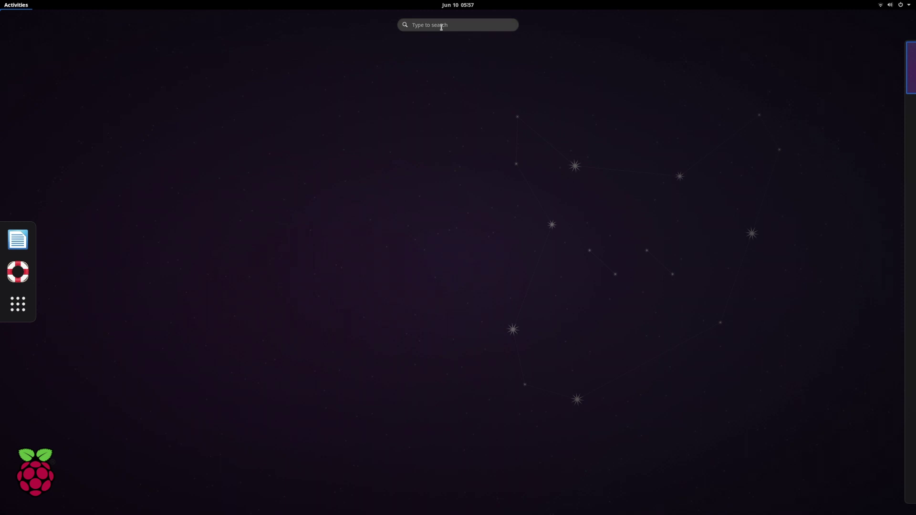
{"action": "left_click", "coordinate": [441, 27]}
{"action": "type", "text": "ubuntu"}
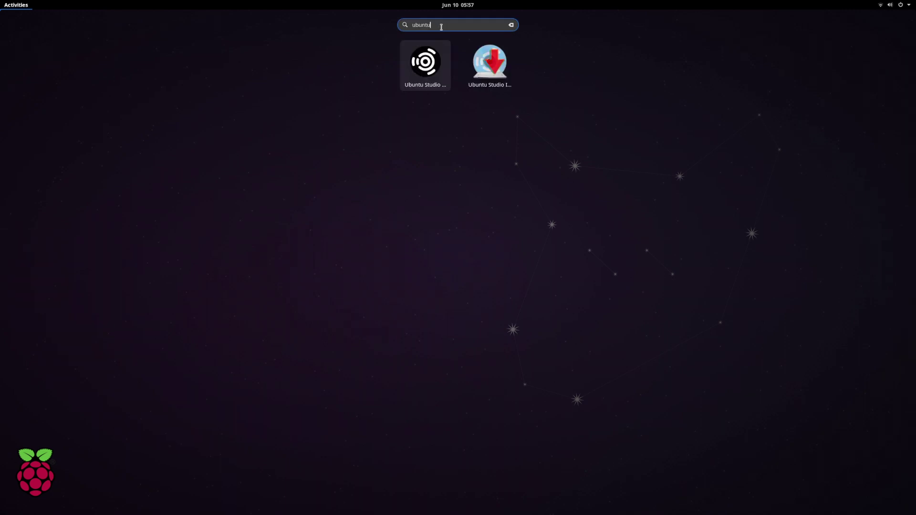
{"action": "left_click", "coordinate": [486, 71]}
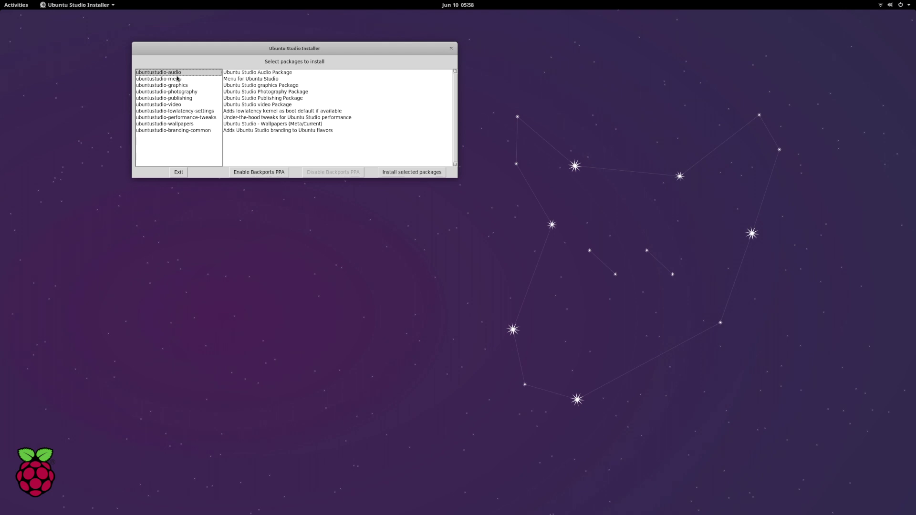
- Select the graphics, photography, publishing, video, lowlatency-settings, wallpapers, branding-common and performance-tweaks packages
{"action": "left_click", "coordinate": [177, 85]}
{"action": "left_click", "coordinate": [180, 92]}
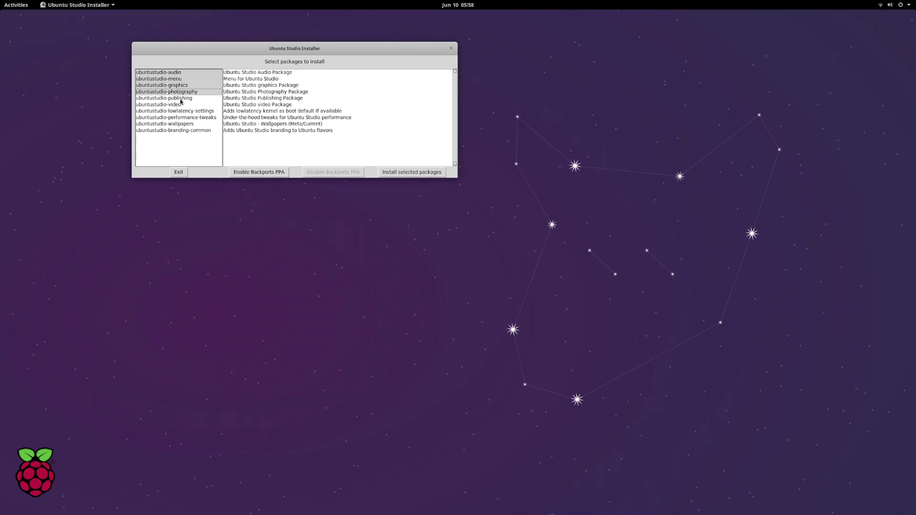
{"action": "left_click", "coordinate": [180, 98]}
{"action": "left_click", "coordinate": [179, 105]}
{"action": "left_click", "coordinate": [182, 111]}
{"action": "left_click", "coordinate": [184, 123]}
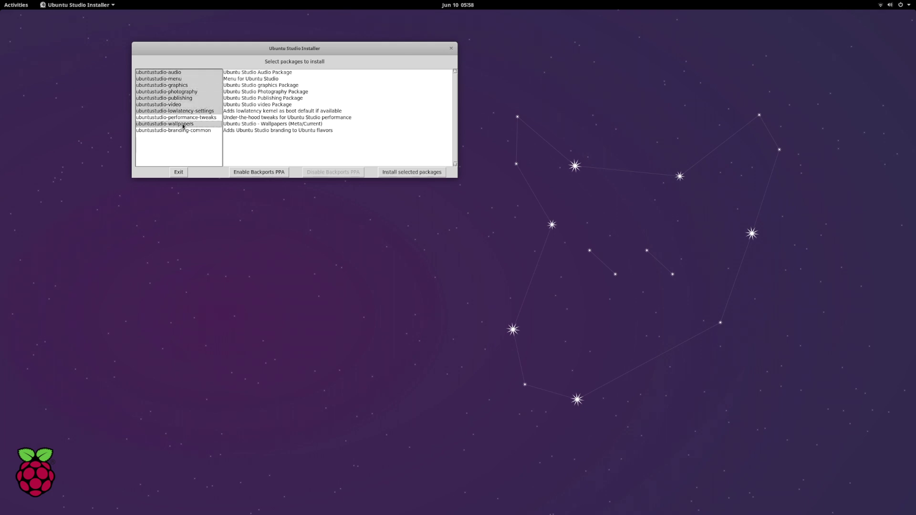
{"action": "left_click", "coordinate": [184, 130]}
{"action": "left_click", "coordinate": [190, 118]}
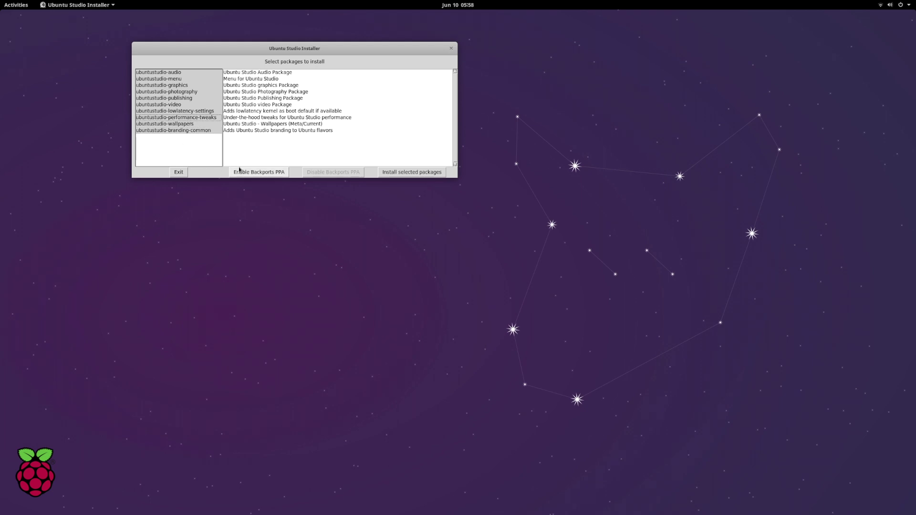
- Install the selected packages, authenticating with the super-user password
{"action": "left_click", "coordinate": [382, 173]}
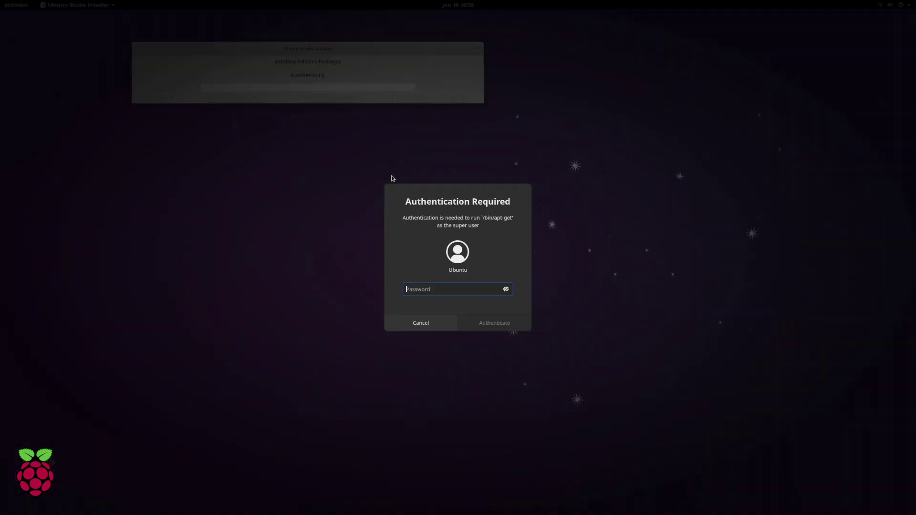
{"action": "type", "text": "*******"}
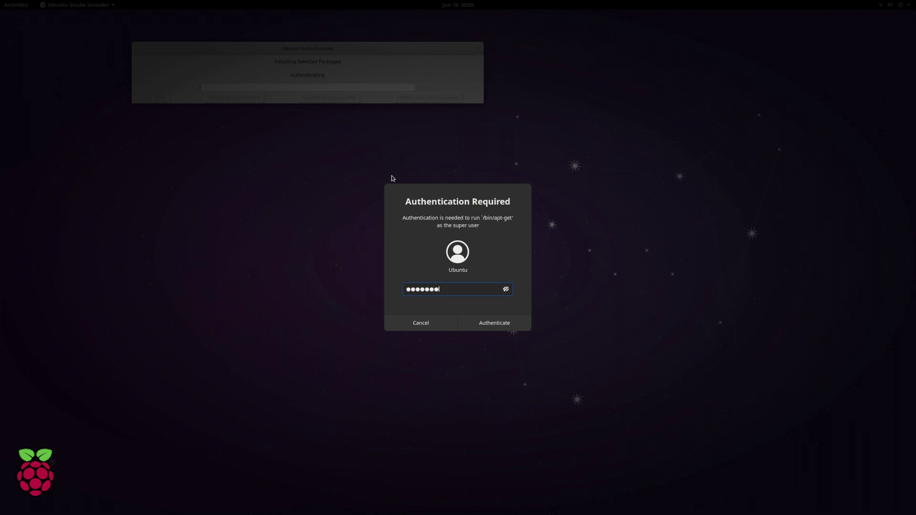
{"action": "key", "text": "Return"}
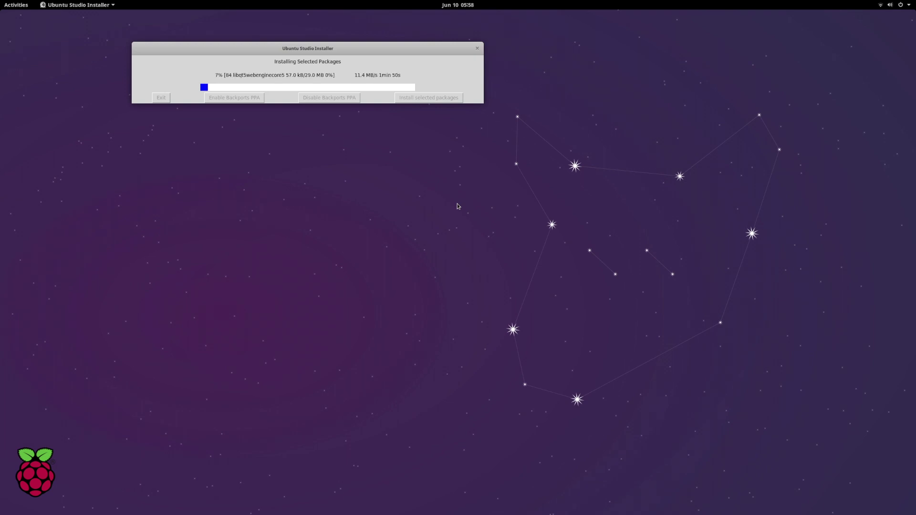
{"action": "left_click_drag", "start_coordinate": [352, 47], "coordinate": [511, 241]}
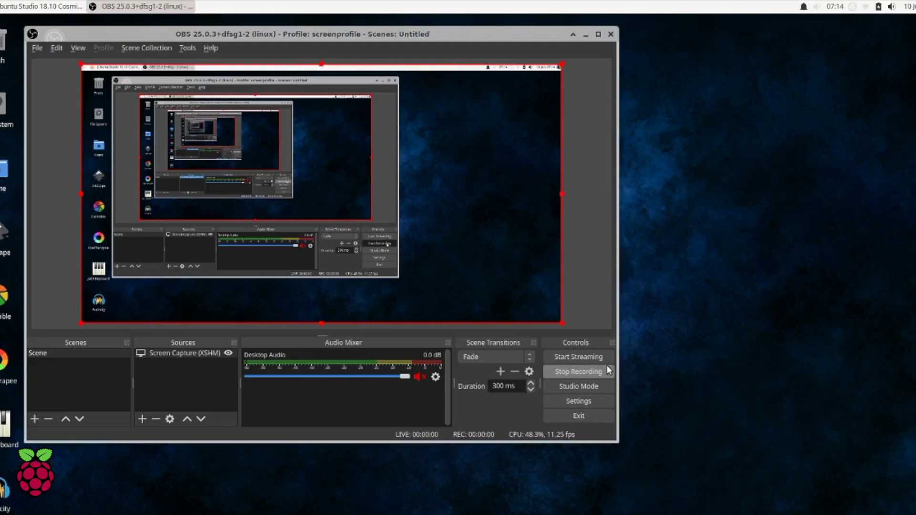
- Minimize the OBS Studio window to bring darktable's lighttable view to the front
{"action": "left_click", "coordinate": [586, 34]}
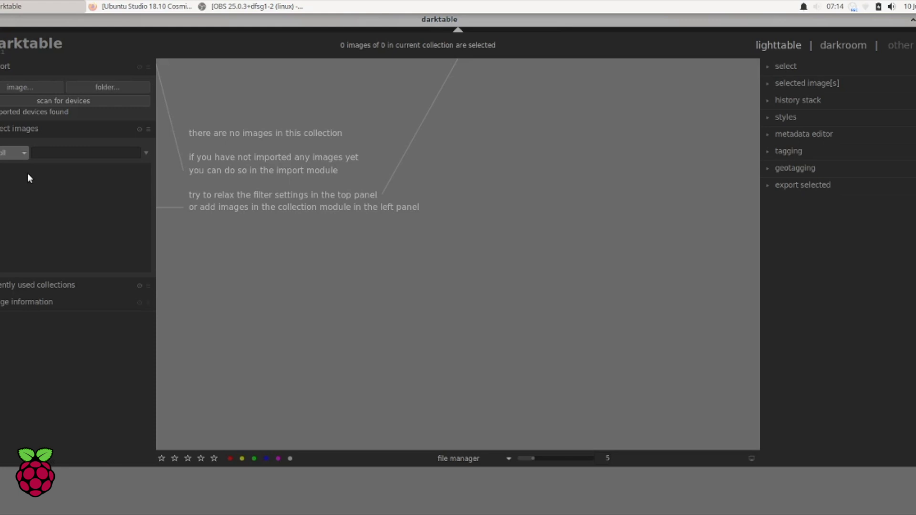
- Close the darktable window with Alt+F4
{"action": "key", "text": "alt+space"}
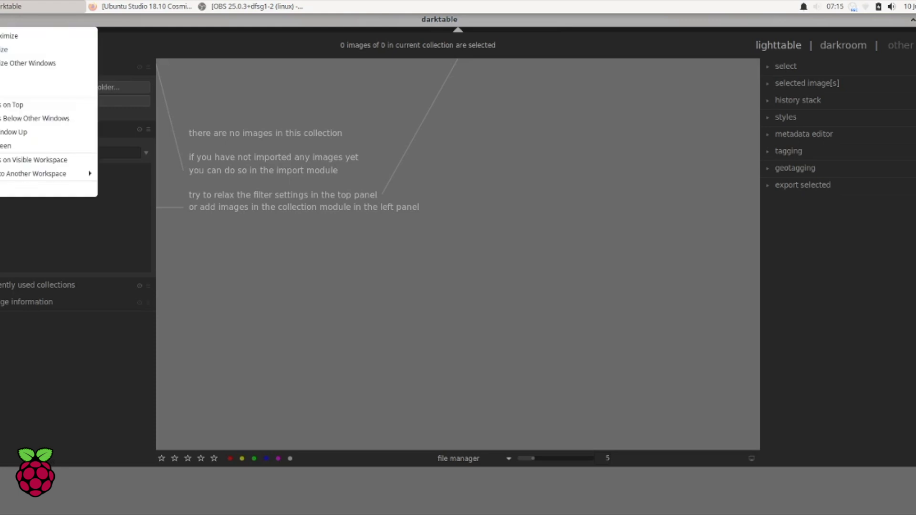
{"action": "key", "text": "alt+F4"}
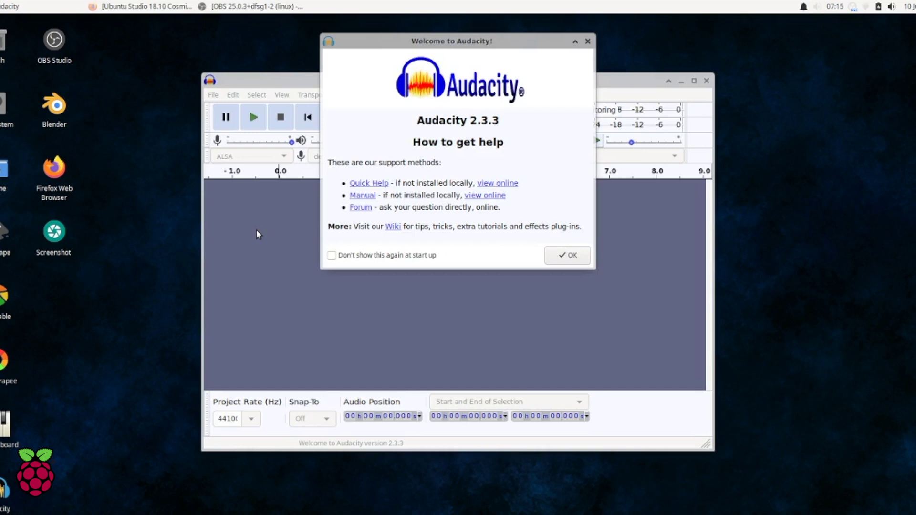
- Dismiss Audacity's welcome dialog, confirm version 2.3.3 in Help > About, then quit Audacity
{"action": "key", "text": "Return"}
{"action": "left_click", "coordinate": [492, 95]}
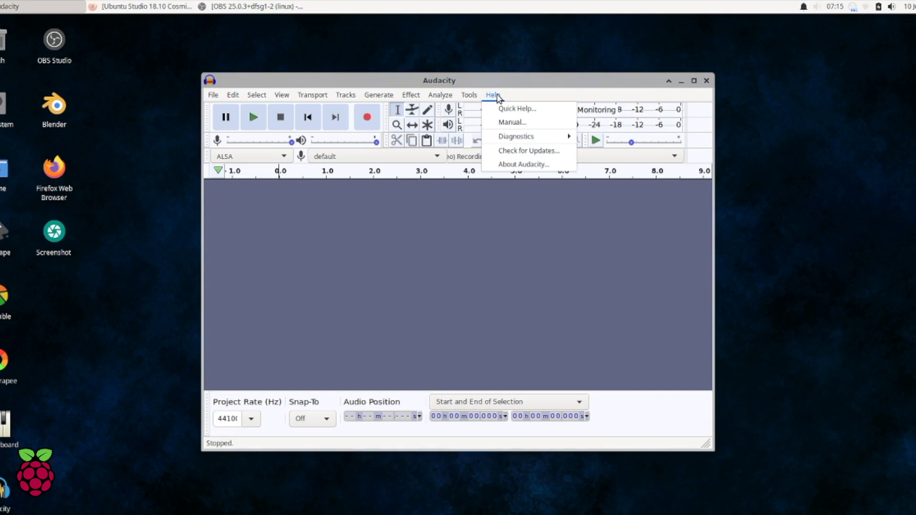
{"action": "left_click", "coordinate": [523, 164]}
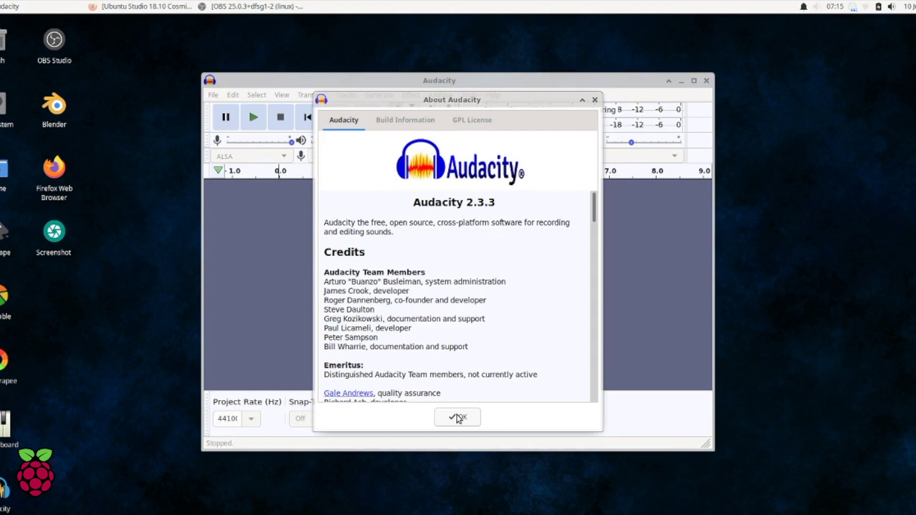
{"action": "left_click", "coordinate": [458, 418]}
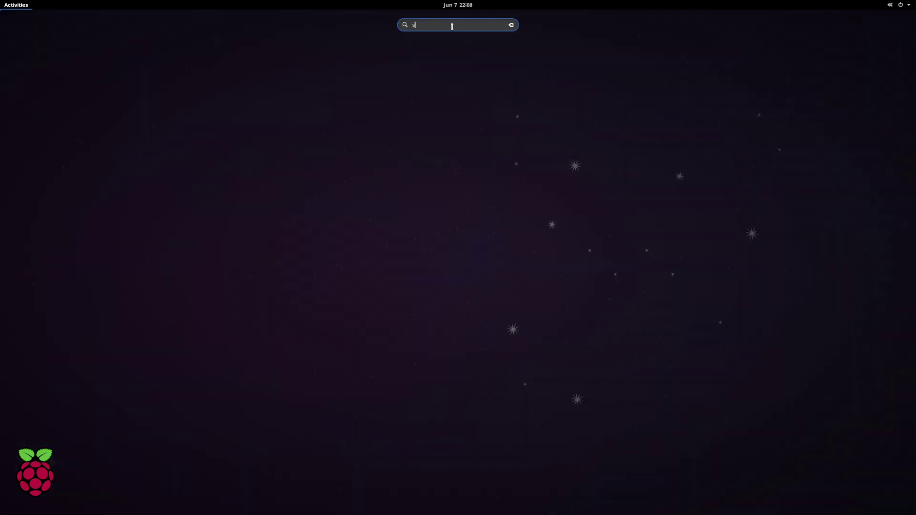
- Open the Snap Store and bring up Qt Creator's details page by searching 'qtcreator'
{"action": "type", "text": "snap"}
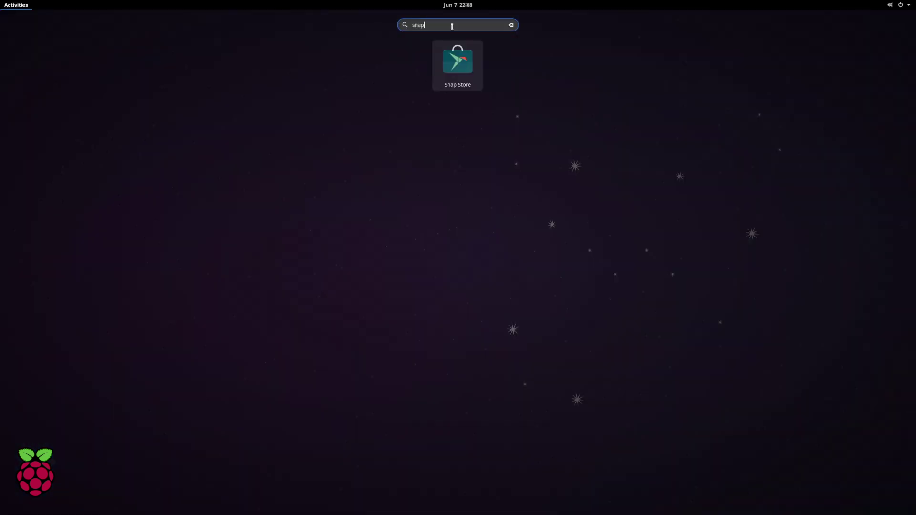
{"action": "left_click", "coordinate": [465, 63]}
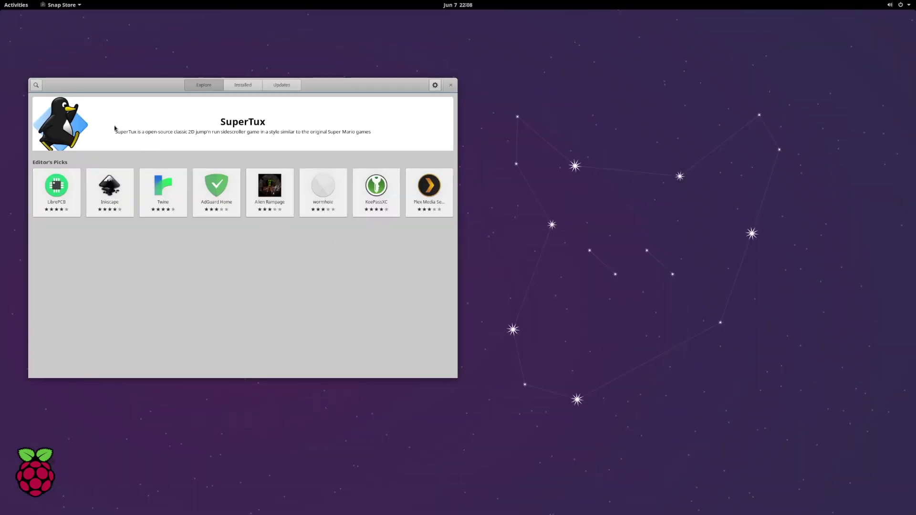
{"action": "left_click", "coordinate": [36, 86]}
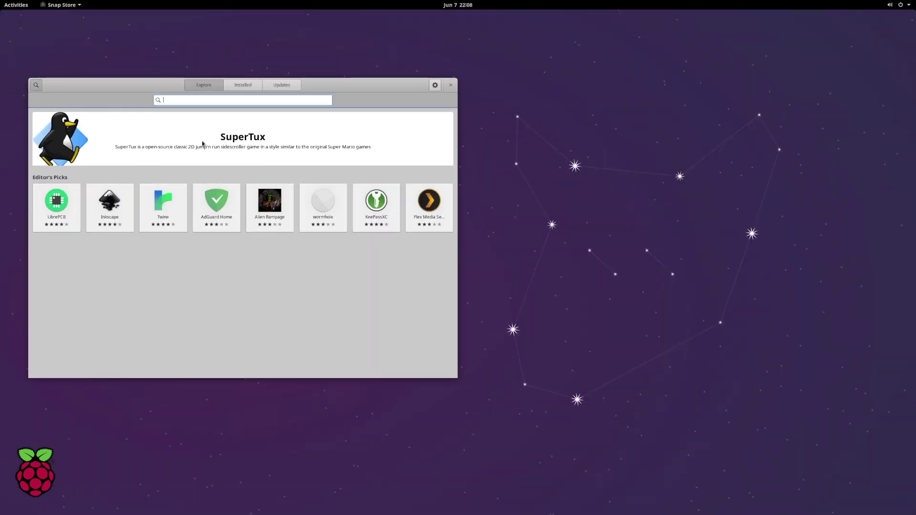
{"action": "type", "text": "stcreat"}
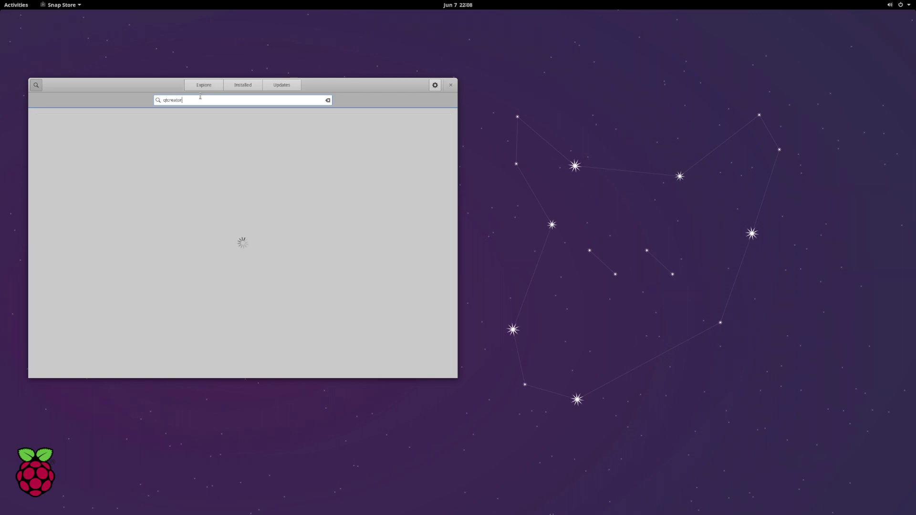
{"action": "type", "text": "or"}
{"action": "left_click_drag", "start_coordinate": [309, 117], "coordinate": [542, 157]}
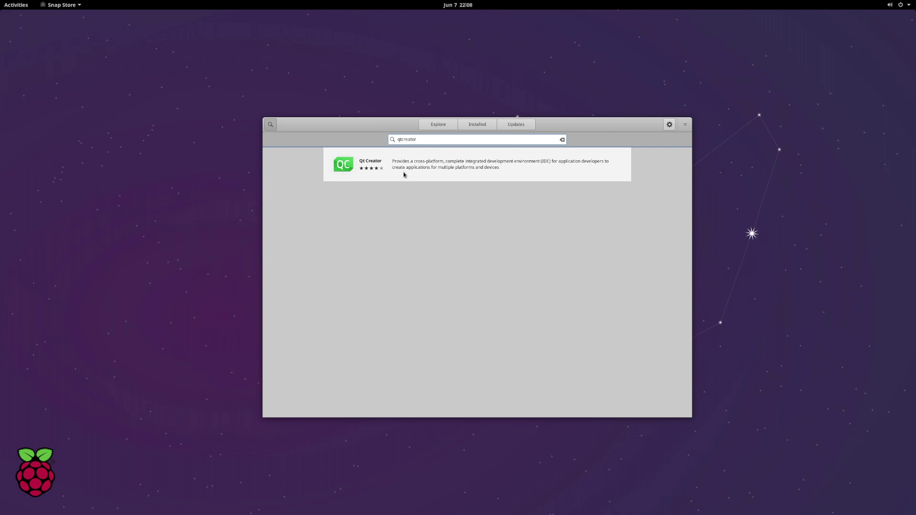
{"action": "left_click", "coordinate": [453, 172]}
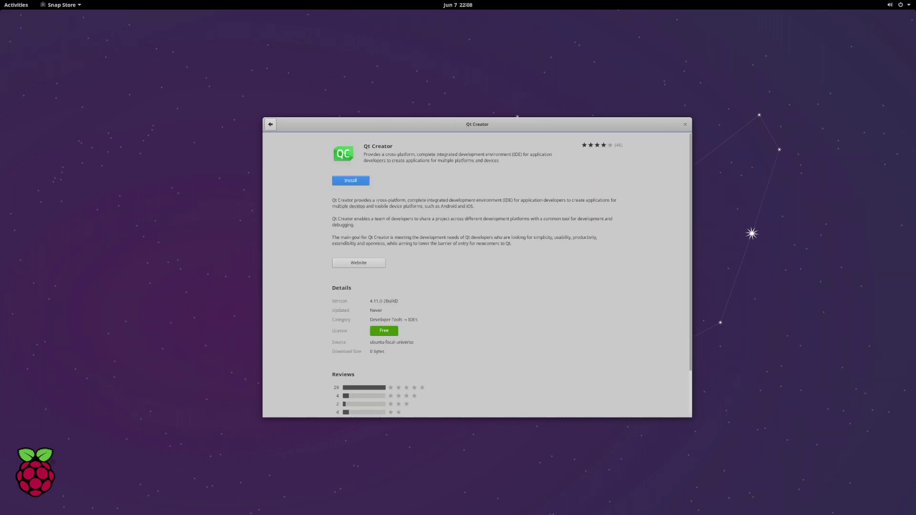
- Install Qt Creator 4.11.0, authorising with the account password
{"action": "left_click", "coordinate": [354, 184]}
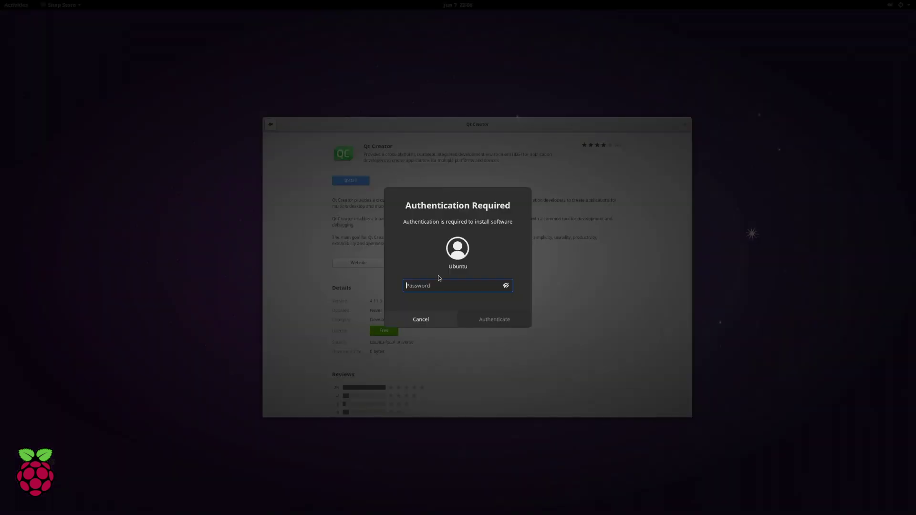
{"action": "type", "text": "•••••••"}
{"action": "key", "text": "Return"}
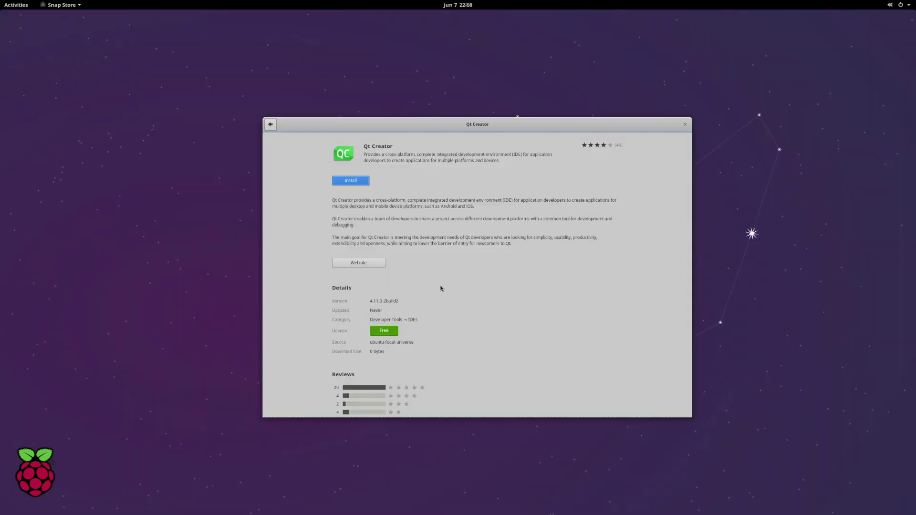